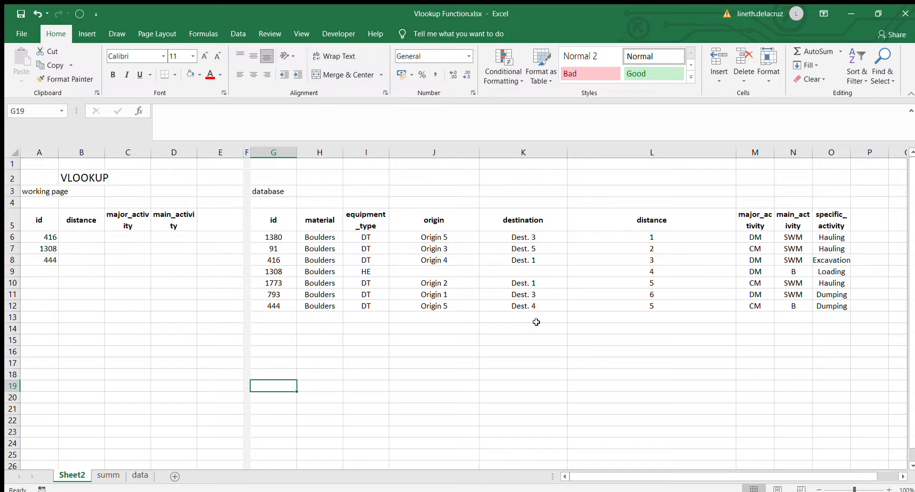
click(274, 153)
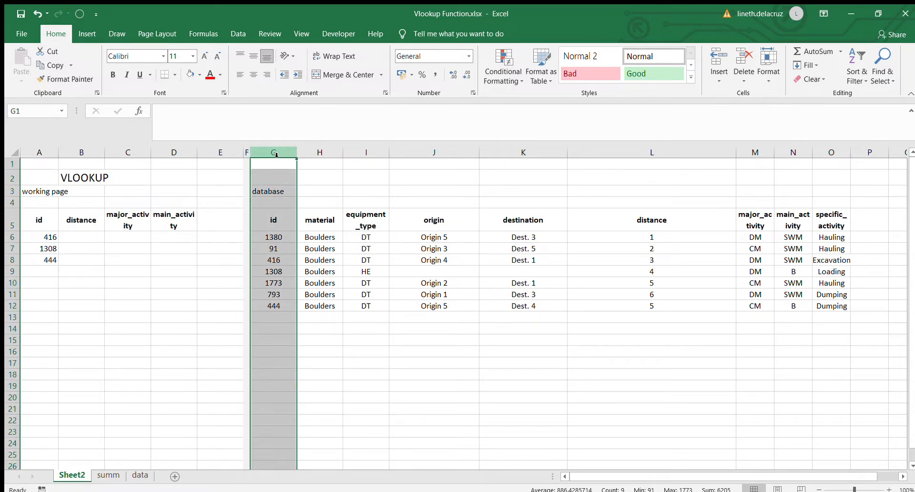
click(12, 222)
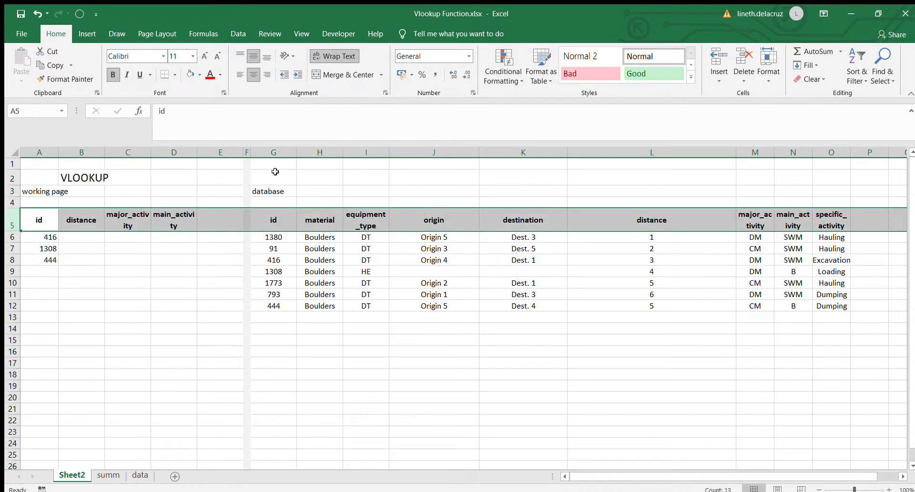
click(278, 152)
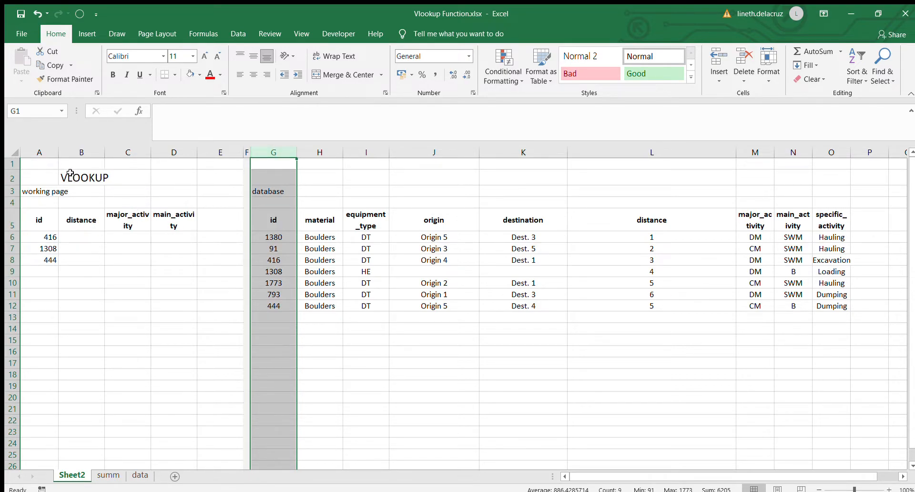
click(315, 236)
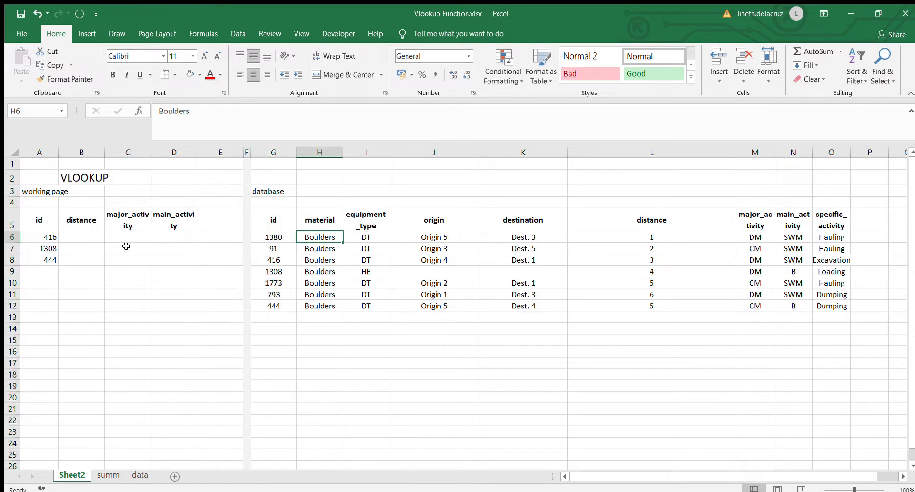
Step: Start a VLOOKUP formula in distance cell B6 of the working page, using A6 as the lookup value
click(82, 240)
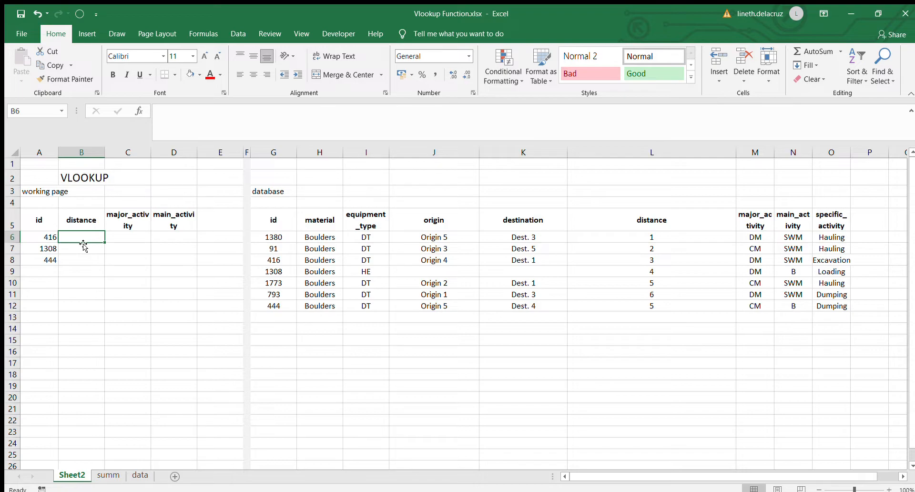
text(=)
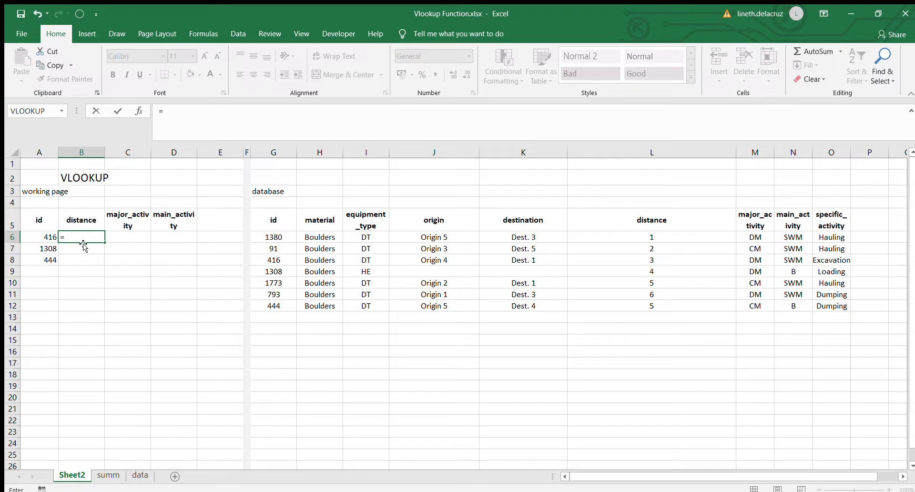
text(vlookup()
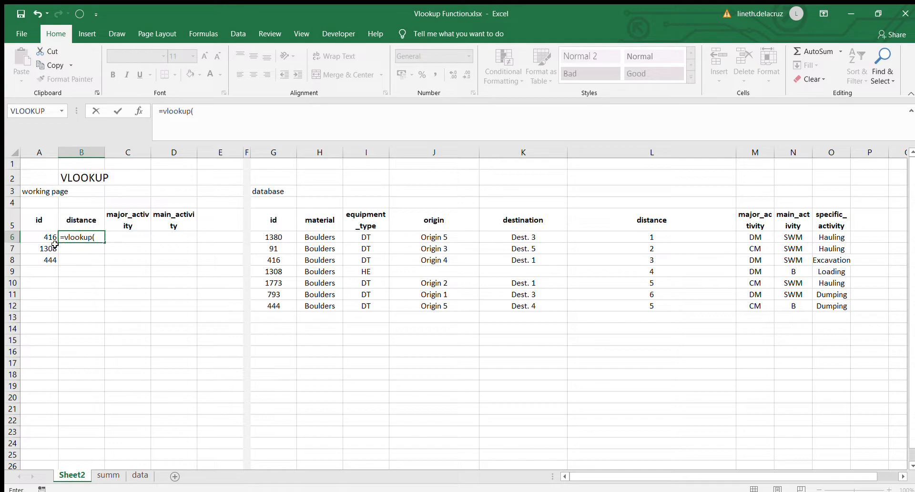
click(45, 236)
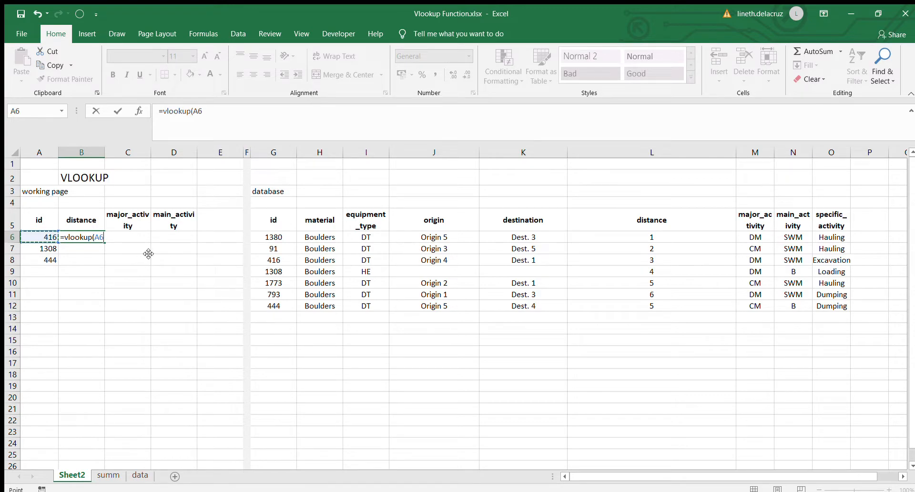
text(,)
Step: Complete the B6 VLOOKUP with database range G5:O12, column index 6 and FALSE for an exact match
drag(279, 214, 832, 303)
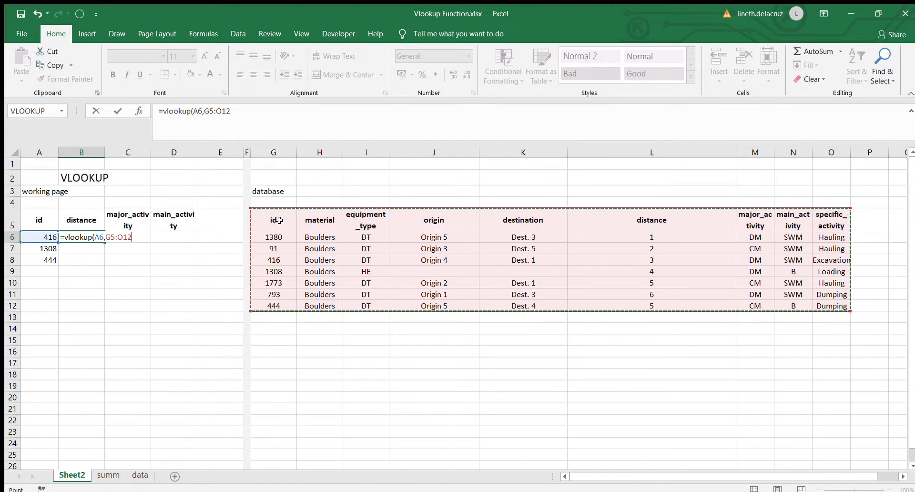
drag(269, 219, 627, 226)
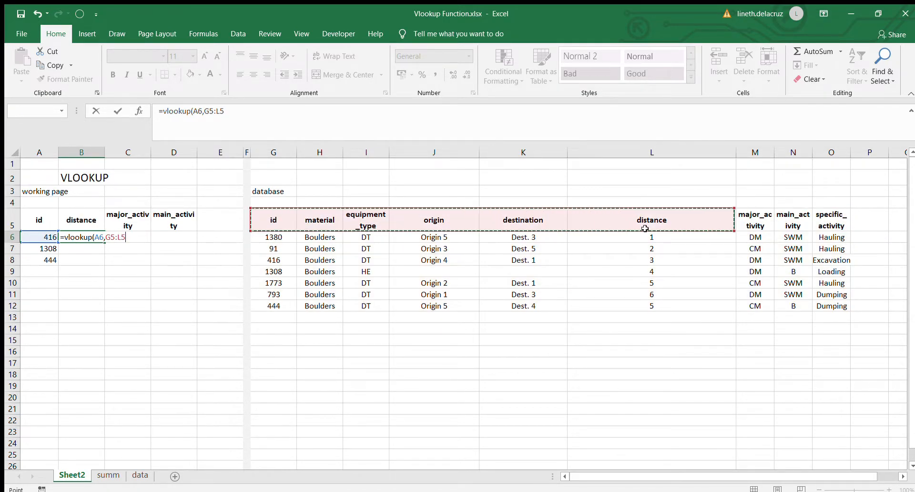
drag(674, 257, 674, 303)
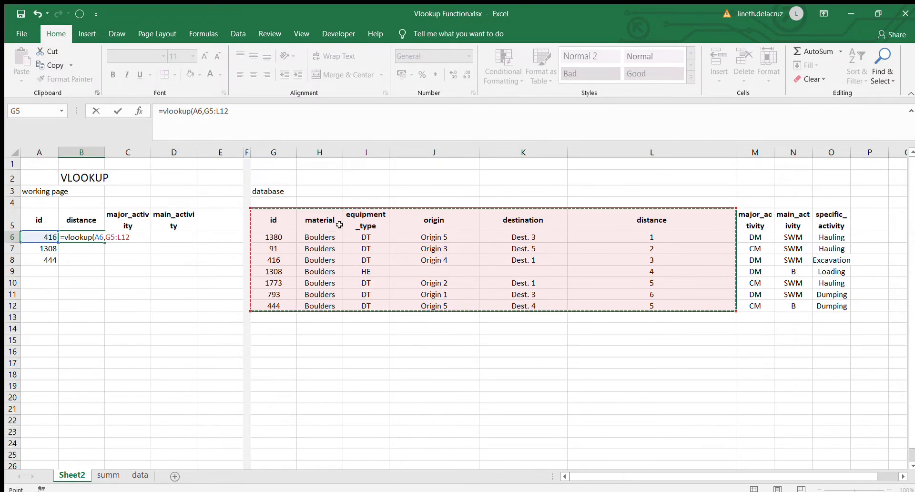
drag(274, 219, 829, 304)
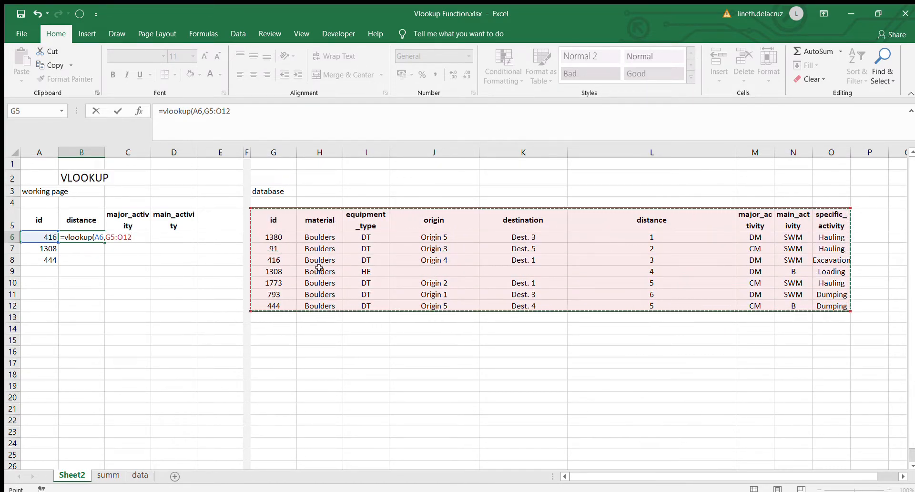
text(,)
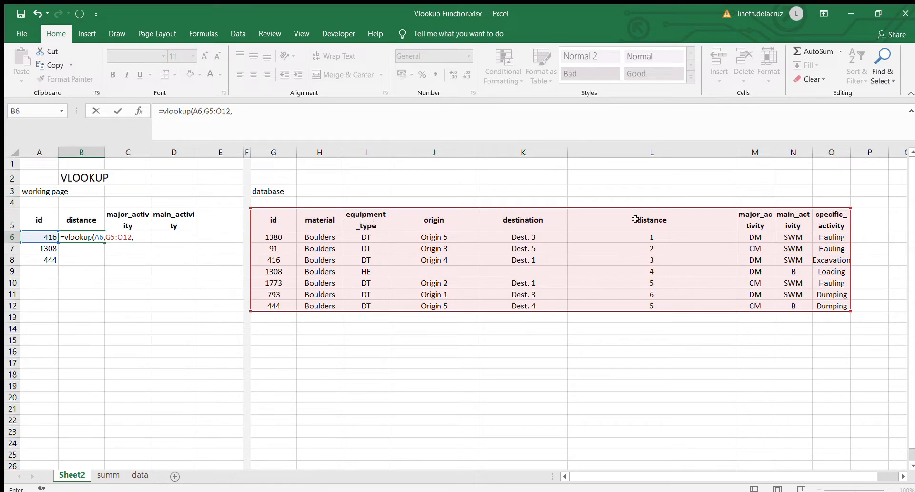
text(6)
text(se)
key(Return)
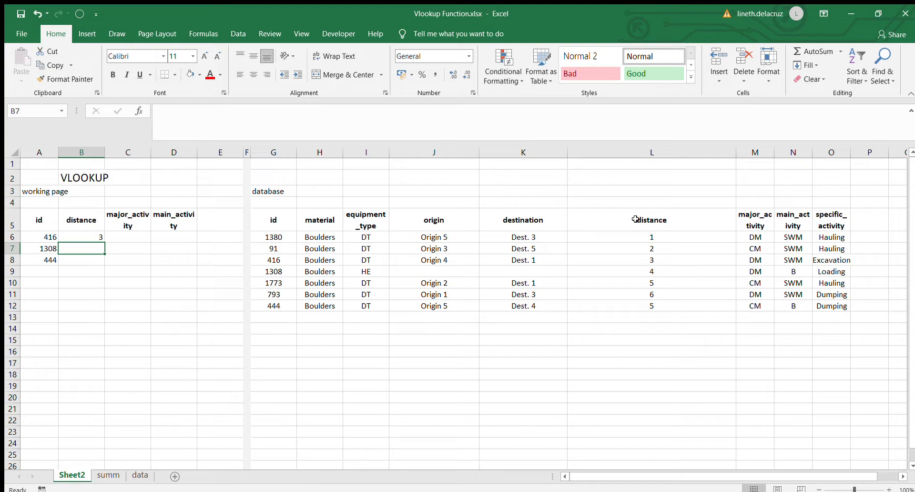
Step: Inspect the VLOOKUP formula in B6 and the cell ranges it references
key(Up)
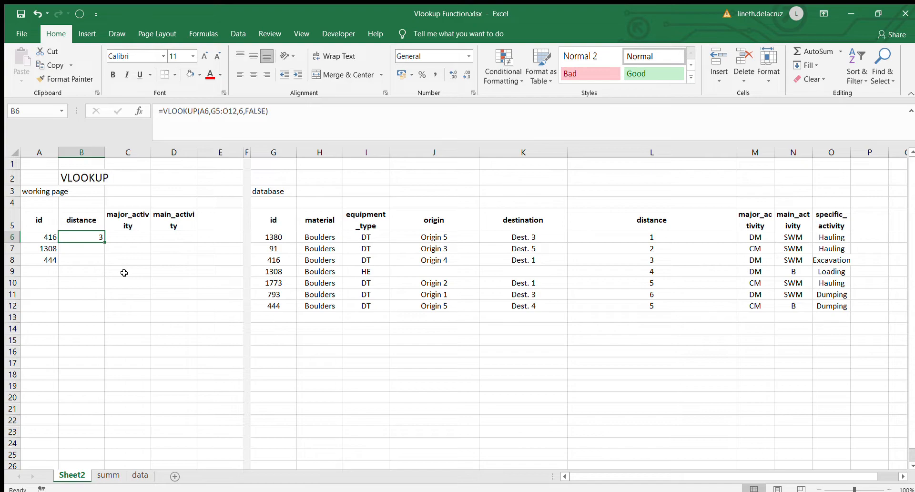
drag(73, 249, 71, 258)
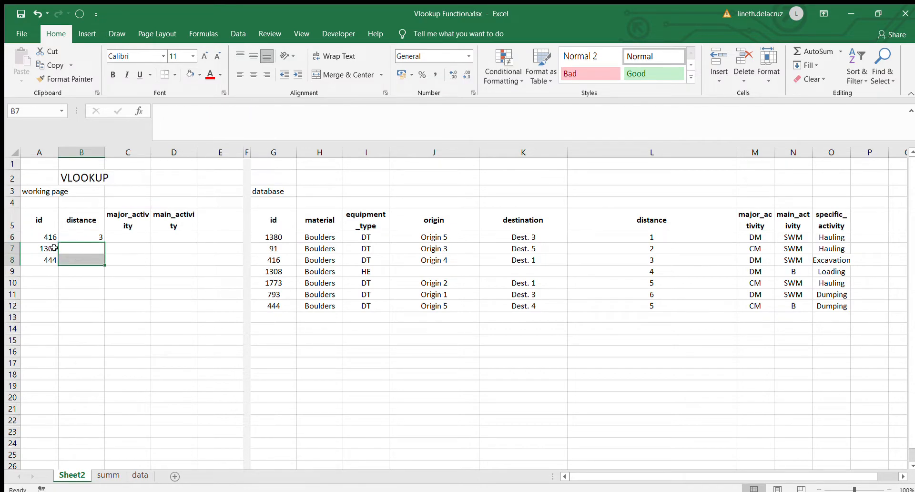
drag(70, 246, 69, 259)
click(86, 237)
key(F2)
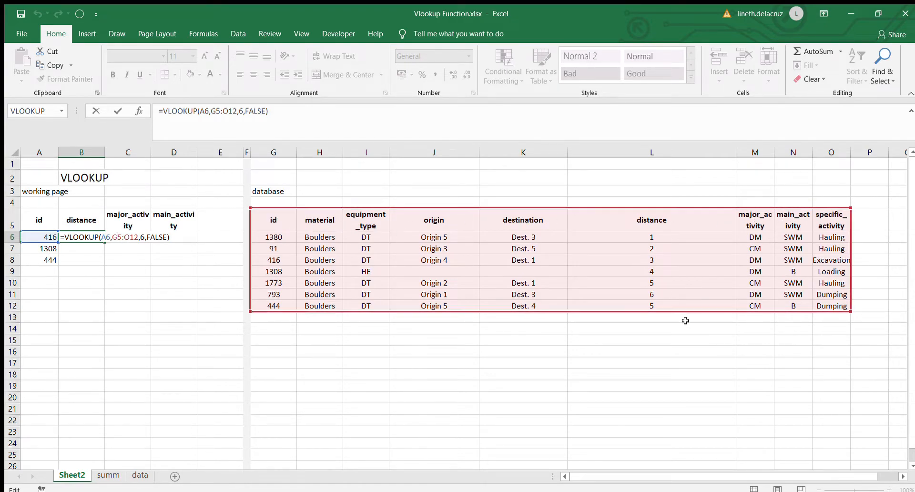
key(ctrl+Return)
Step: Try copying the B6 formula with relative references into B7, inspect its table range, and clear B7
key(ctrl+c)
key(Down)
key(ctrl+v)
key(F2)
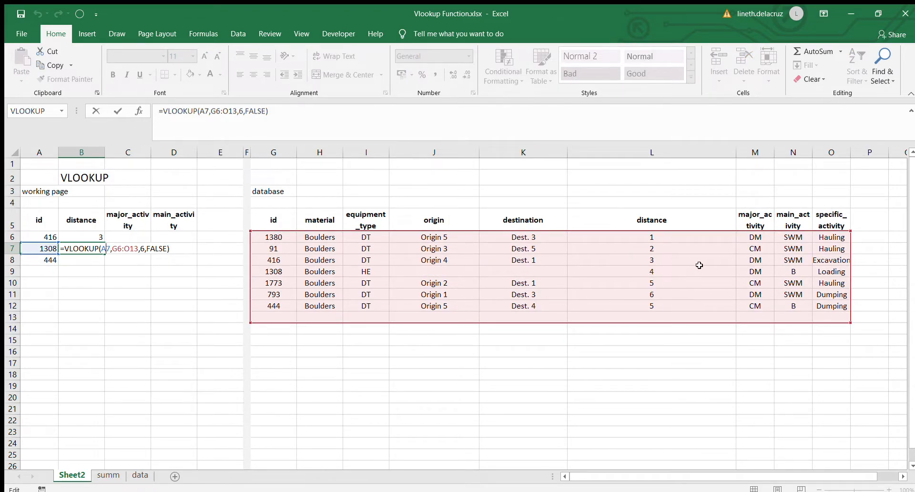
key(Escape)
key(Up)
key(Down)
key(Delete)
Step: Make the table range in the B6 VLOOKUP formula absolute as $G$5:$O$12
key(Up)
key(F2)
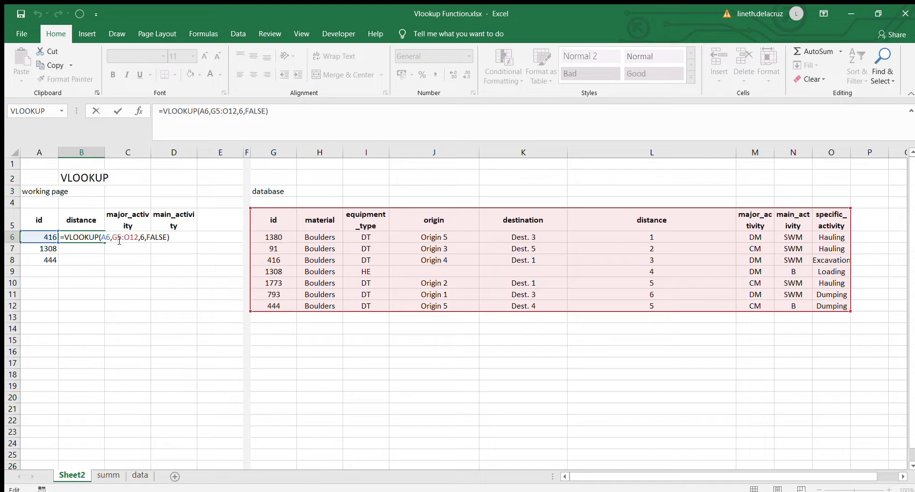
key(F4)
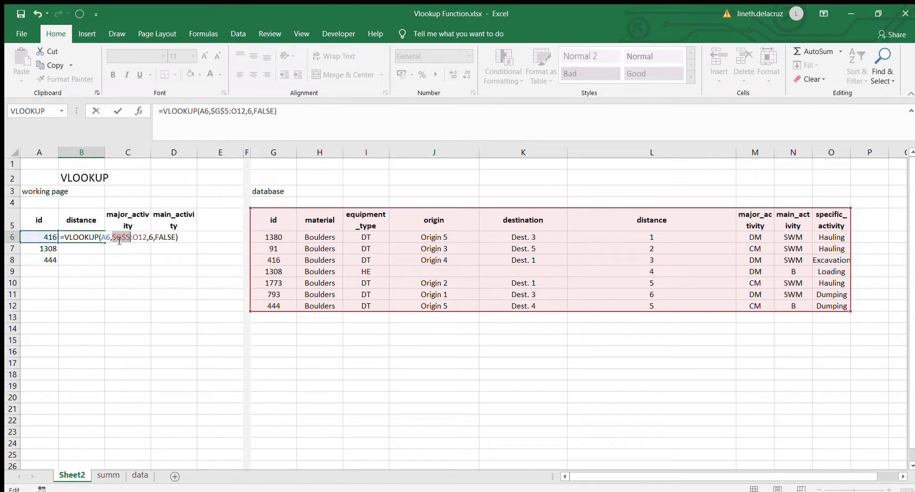
click(141, 237)
key(F4)
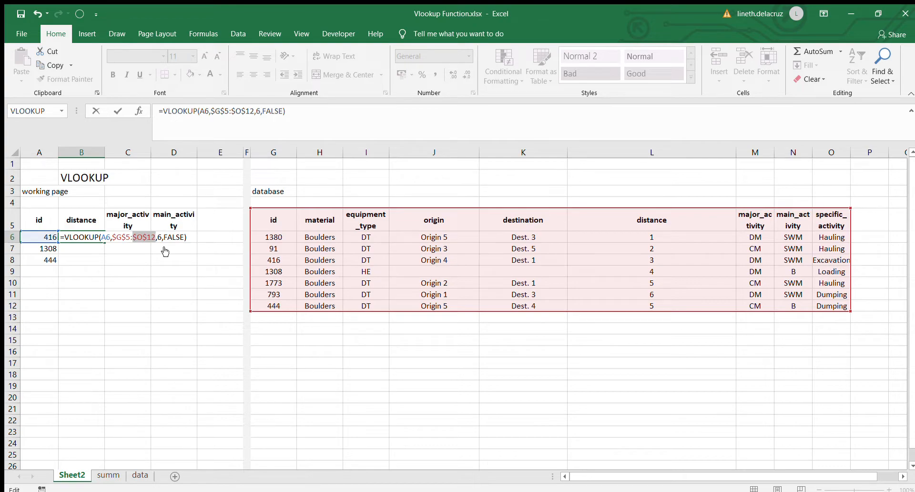
key(Return)
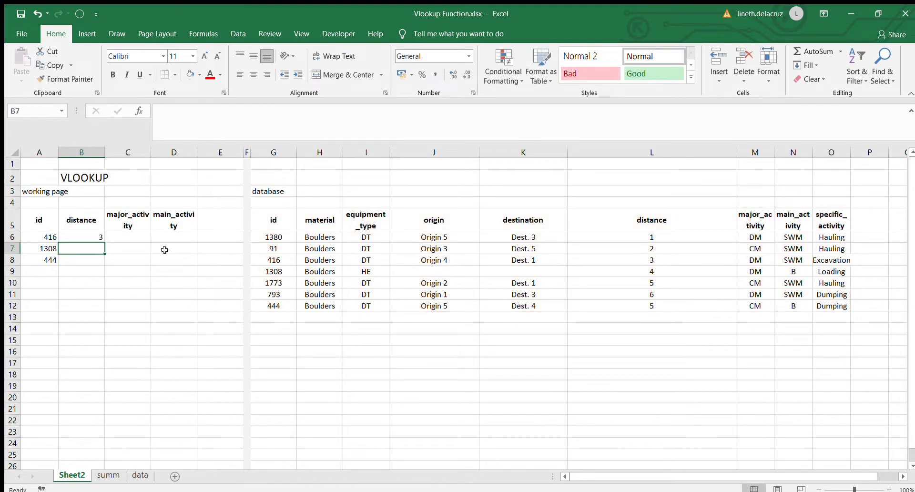
Step: Copy the B6 VLOOKUP formula with the absolute range into B7:B8
key(Up)
key(ctrl+c)
key(Down)
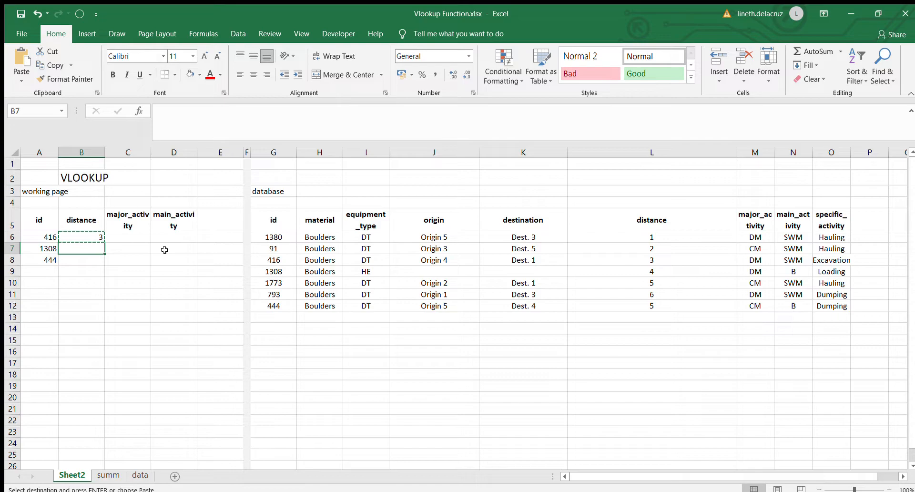
key(shift+Down)
key(ctrl+v)
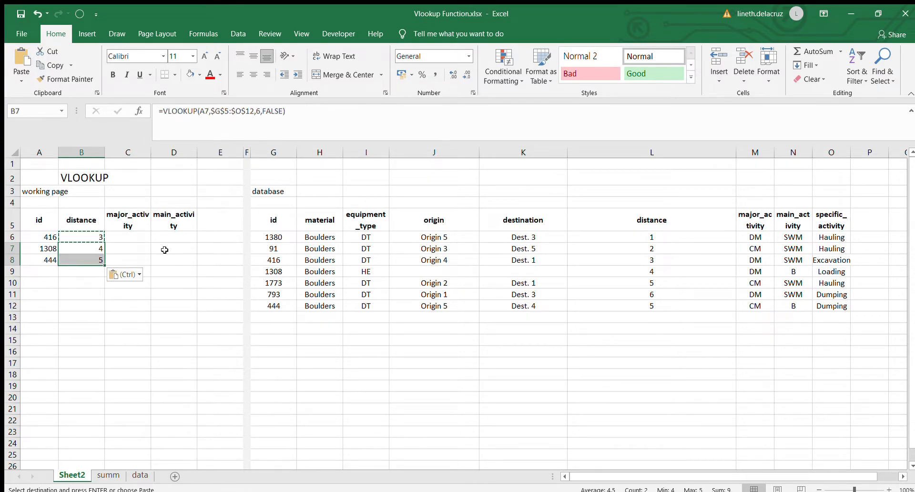
key(shift+Up)
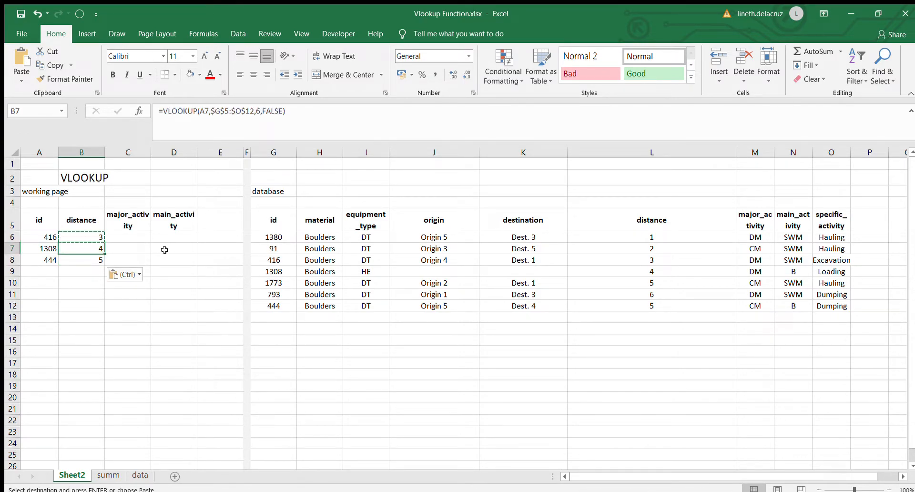
Step: Clear the last database record, id 444 in G12:O12, and check the distance formula in B8
drag(268, 272, 818, 273)
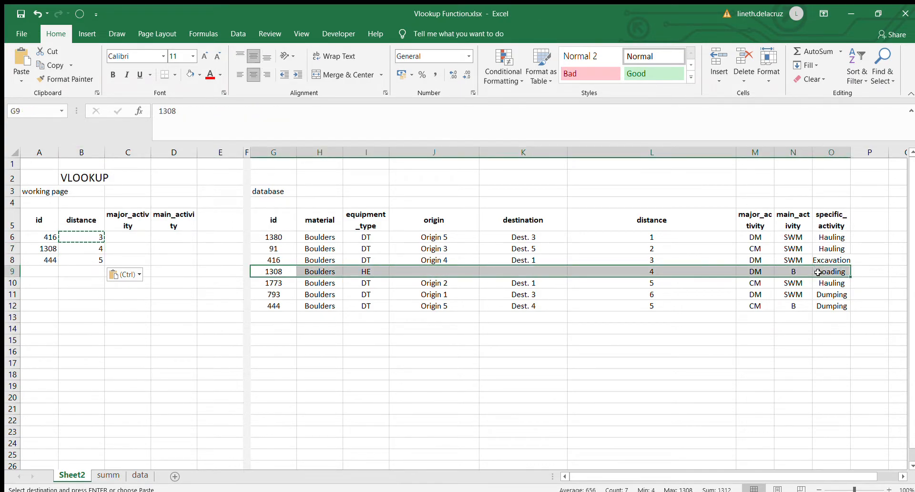
click(275, 303)
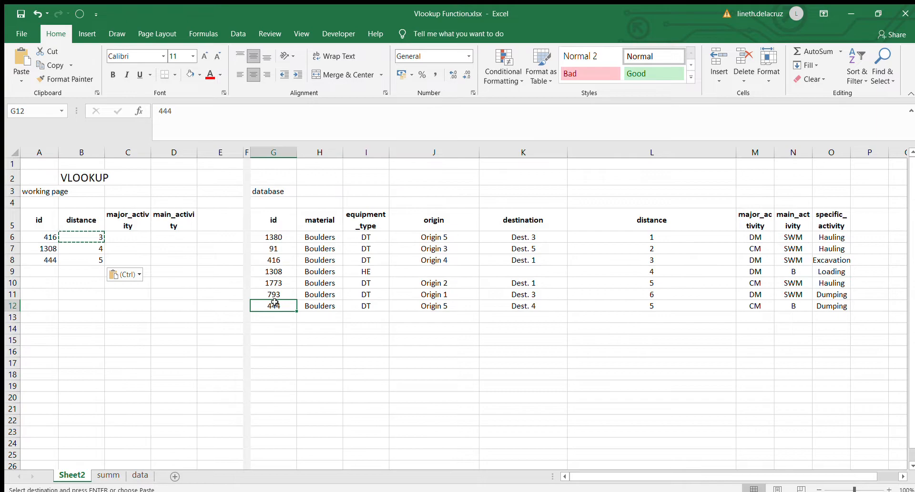
drag(275, 302, 837, 313)
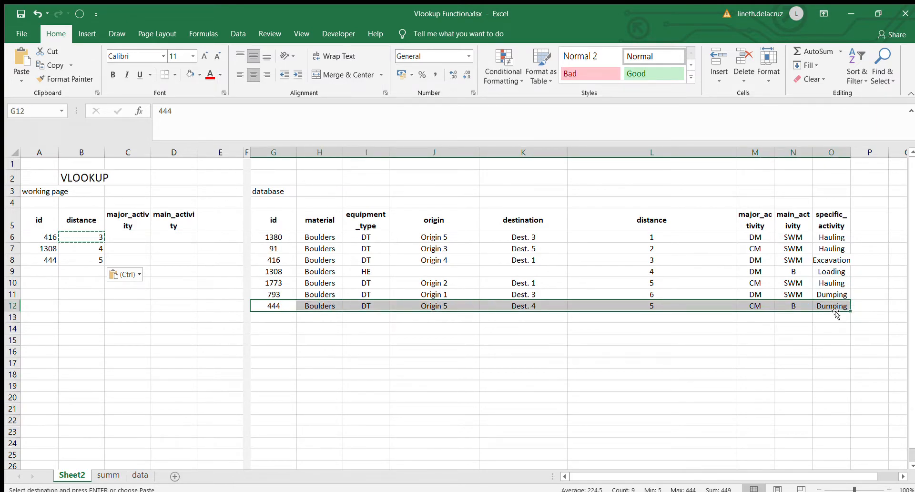
key(Delete)
click(86, 259)
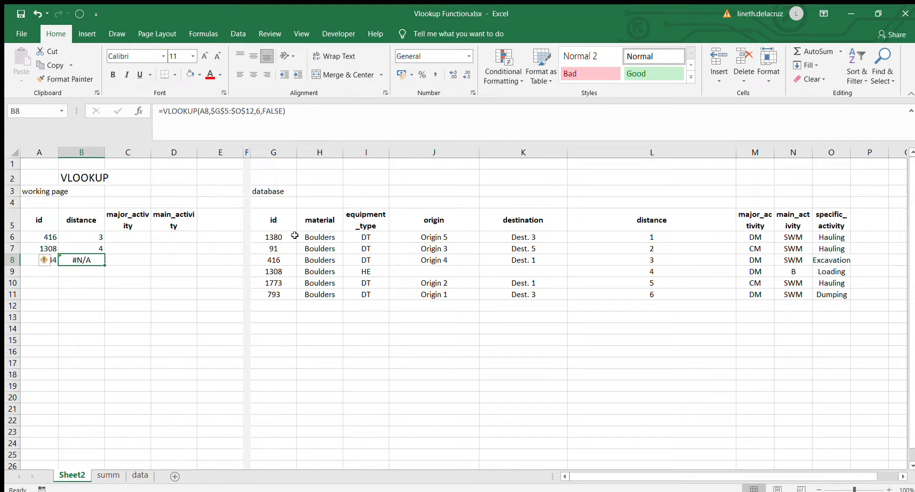
Step: Wrap the B6 VLOOKUP formula in IFERROR so that it returns 0 on an error
click(81, 236)
double_click(61, 237)
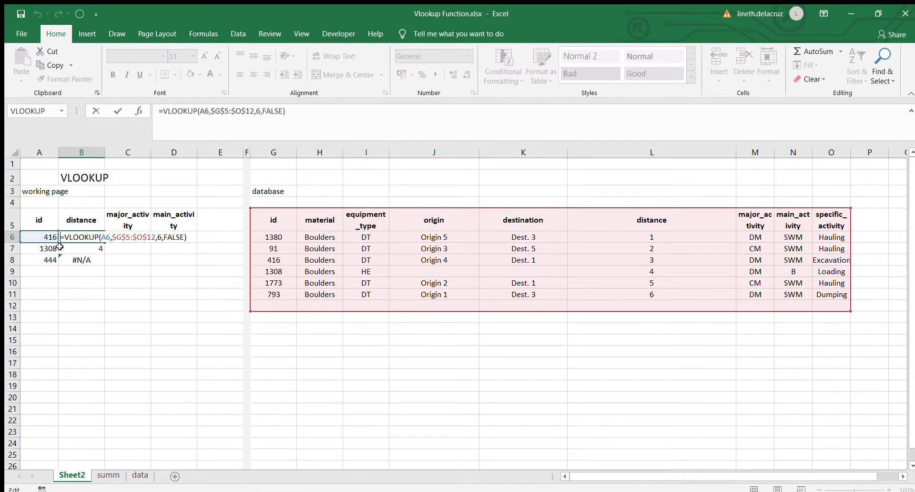
text(iferro)
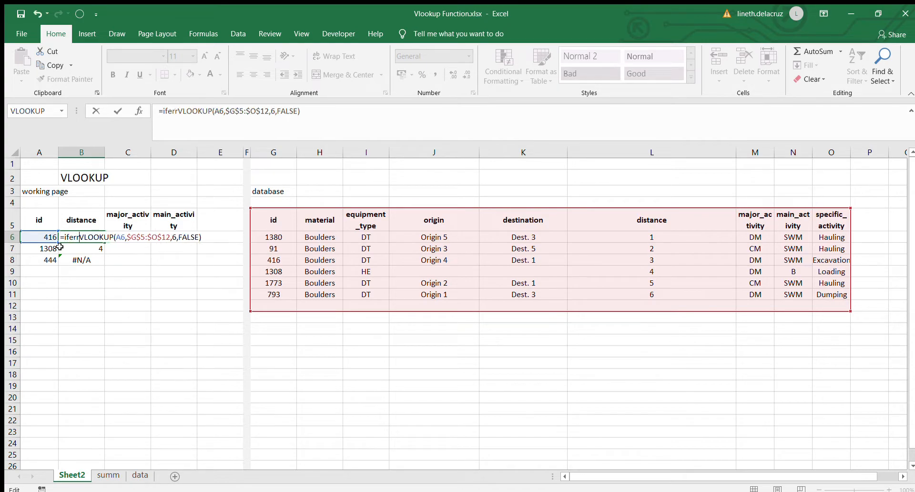
text(r()
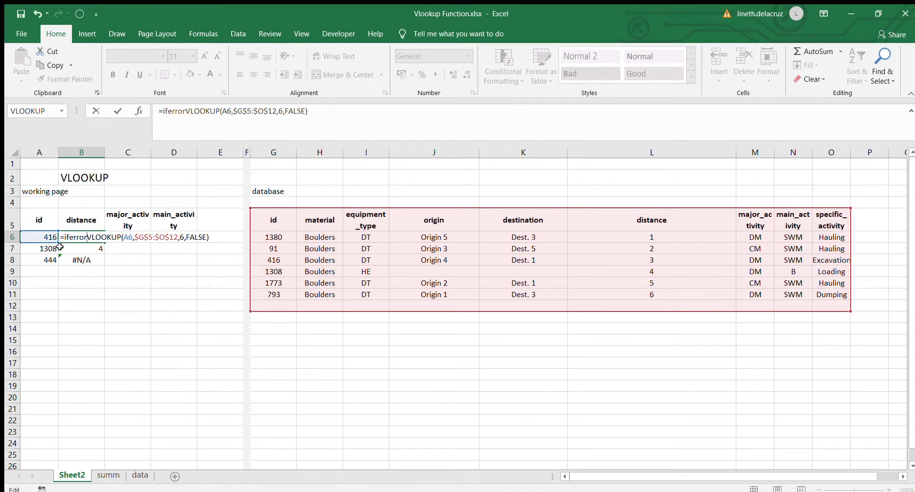
text(,0))
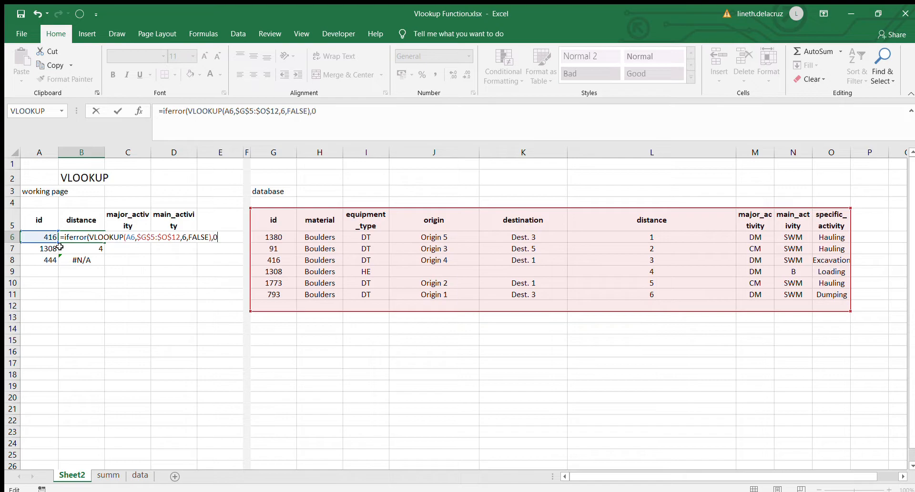
key(Return)
Step: Copy the IFERROR formula from B6 into B7:B8
key(Up)
key(ctrl+c)
key(Down)
key(shift+Down)
key(ctrl+v)
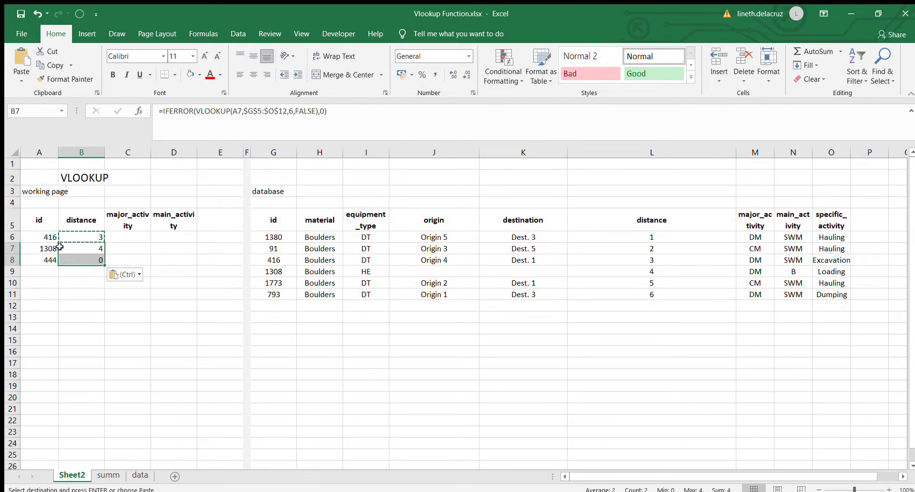
key(Up)
key(Down)
key(Down)
key(Up)
key(Up)
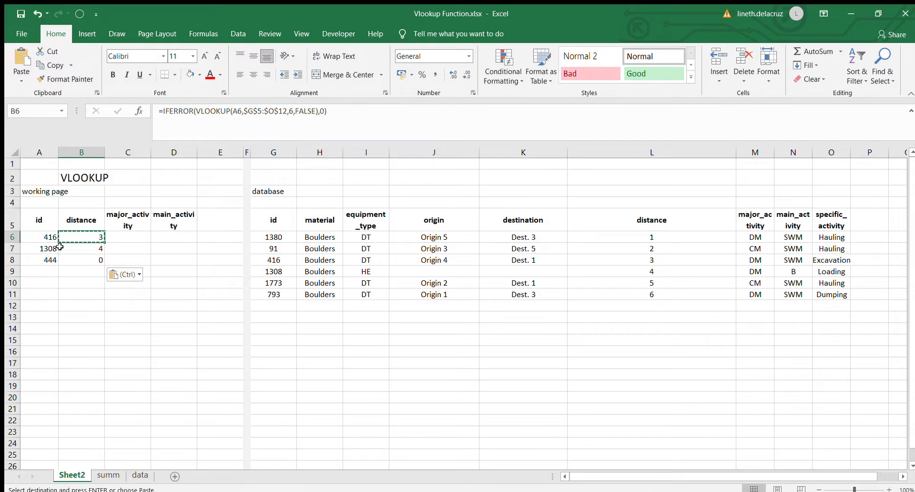
Step: Change the B6 IFERROR formula so that it returns an empty string "" on an error
key(F2)
key(Left)
key(BackSpace)
text("")
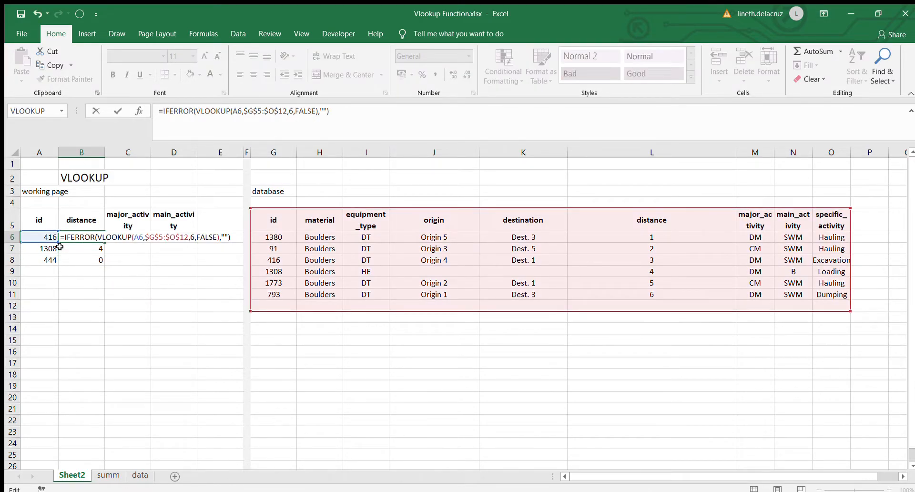
key(Return)
Step: Copy the B6 formula with the empty-string error value into B7:B8
key(Up)
key(ctrl+c)
key(Down)
key(shift+Down)
key(ctrl+v)
key(Down)
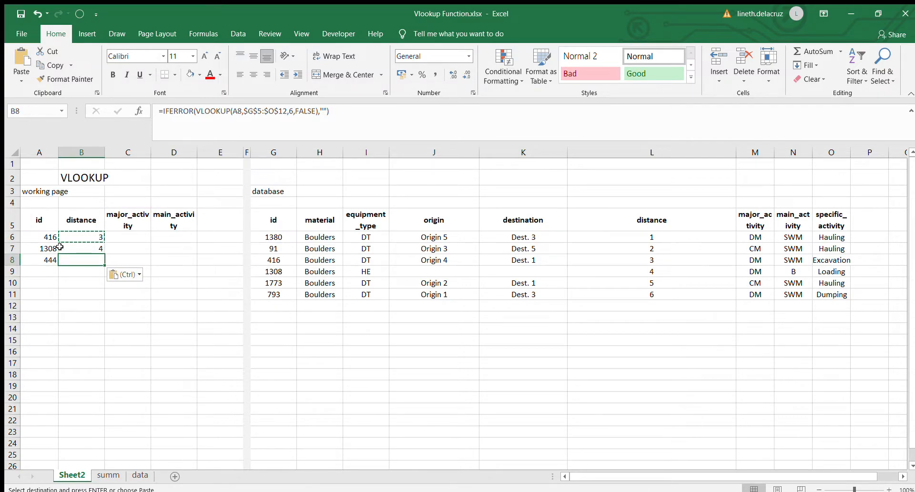
Step: Set the error text of the B6 IFERROR formula to "not in the table"
key(Up)
key(Up)
key(F2)
key(Left)
key(Left)
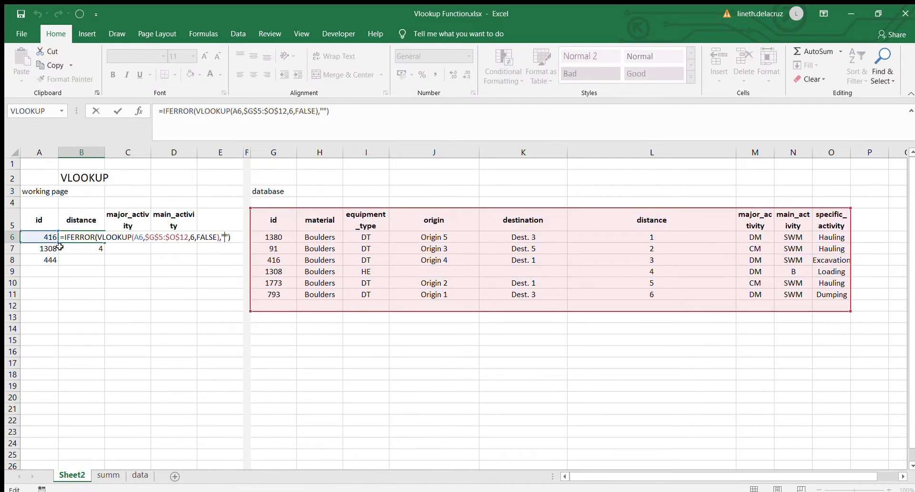
text(not in the table)
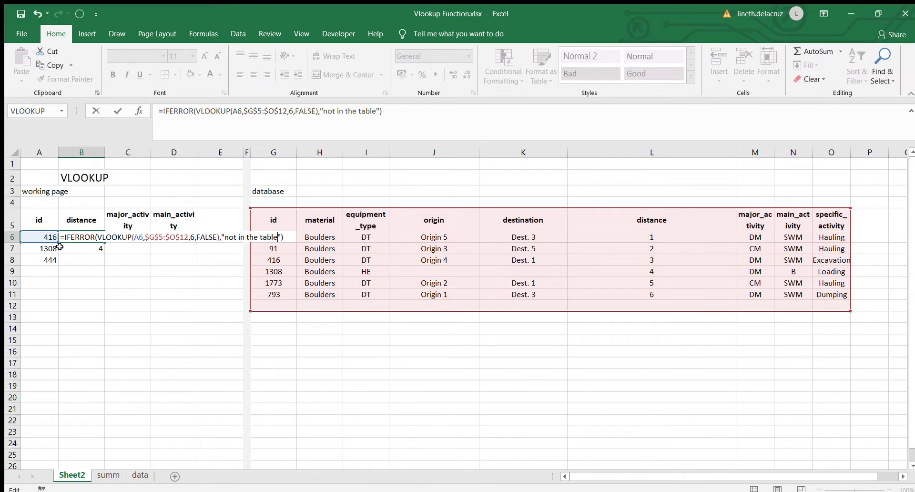
key(ctrl+Return)
Step: Copy the B6 formula with the "not in the table" error text into B7:B8
key(shift+Down)
key(ctrl+c)
key(Down)
key(ctrl+v)
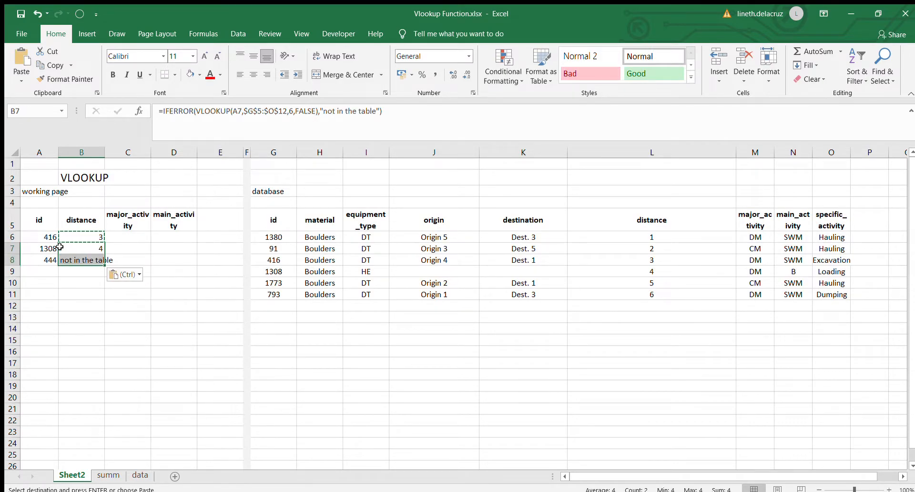
Step: Examine the references in the B6 distance formula and the neighbouring cells of row 6
key(Up)
key(ctrl+c)
key(F2)
key(Escape)
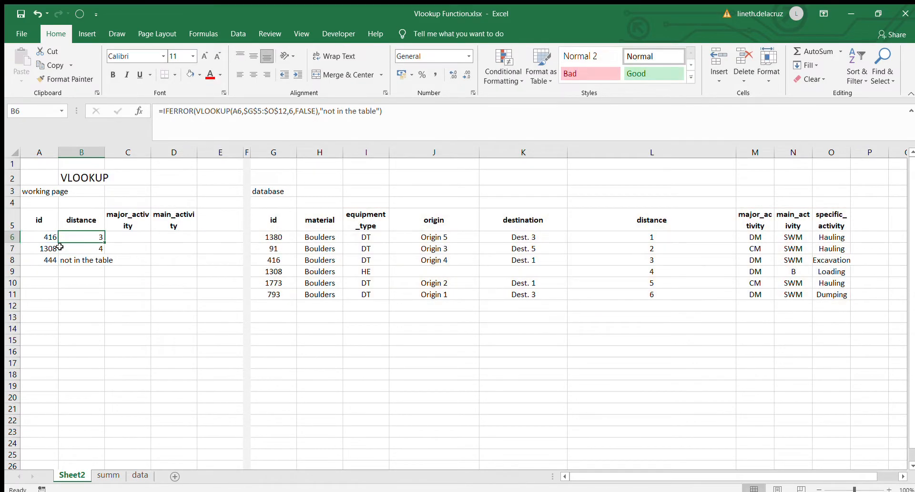
key(Right)
key(Right)
key(Left)
key(Left)
key(Left)
key(Right)
key(F2)
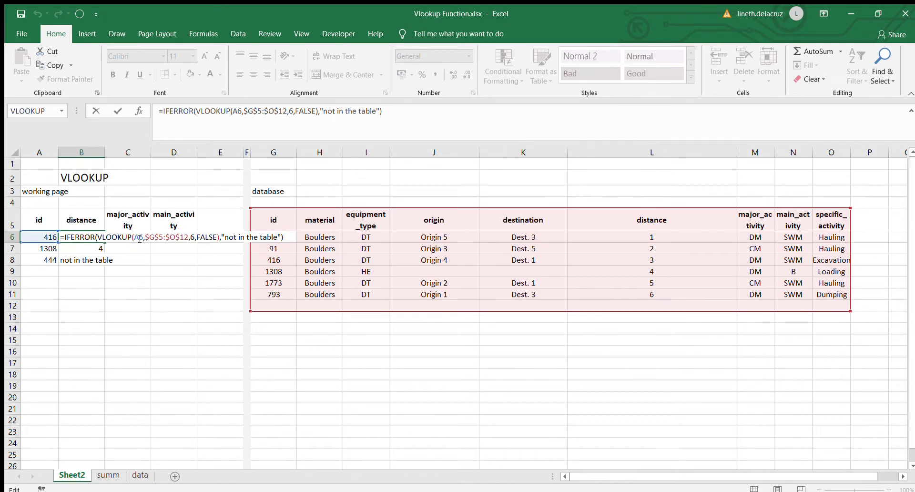
key(Escape)
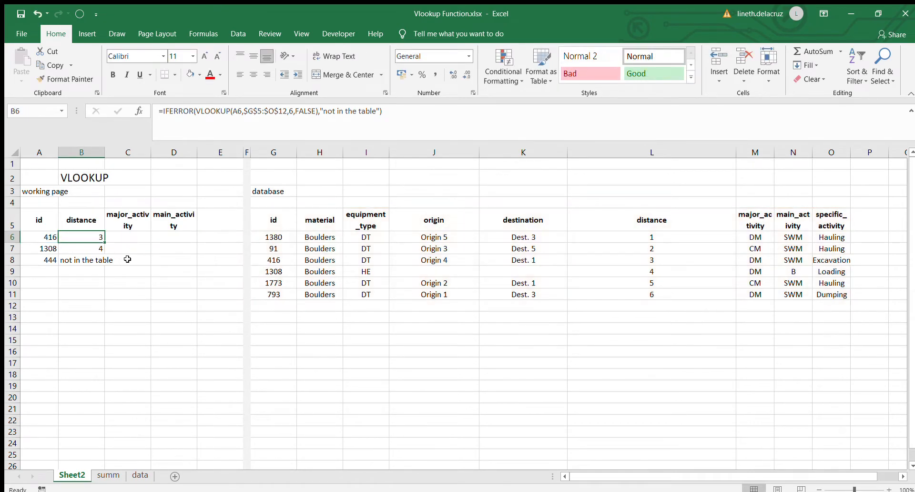
Step: Try copying the B6 distance formula into C6 and inspect its lookup reference
key(ctrl+c)
key(Right)
key(ctrl+v)
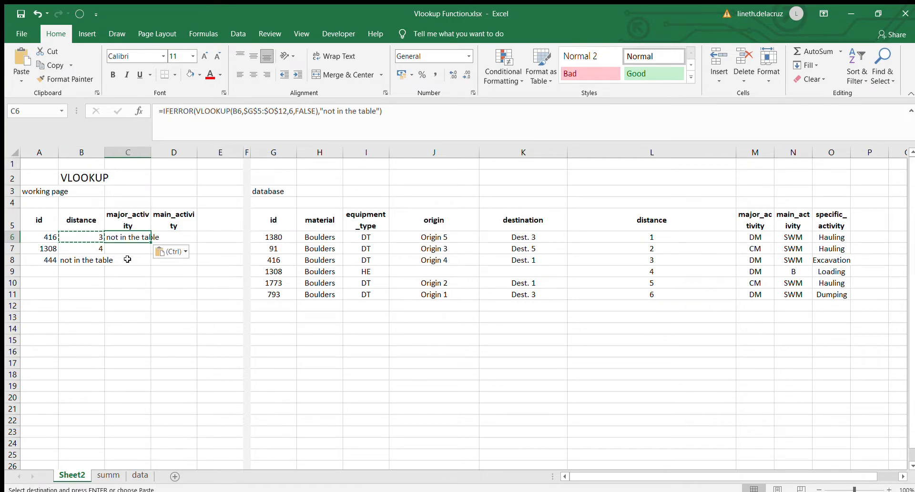
key(Left)
key(Right)
key(F2)
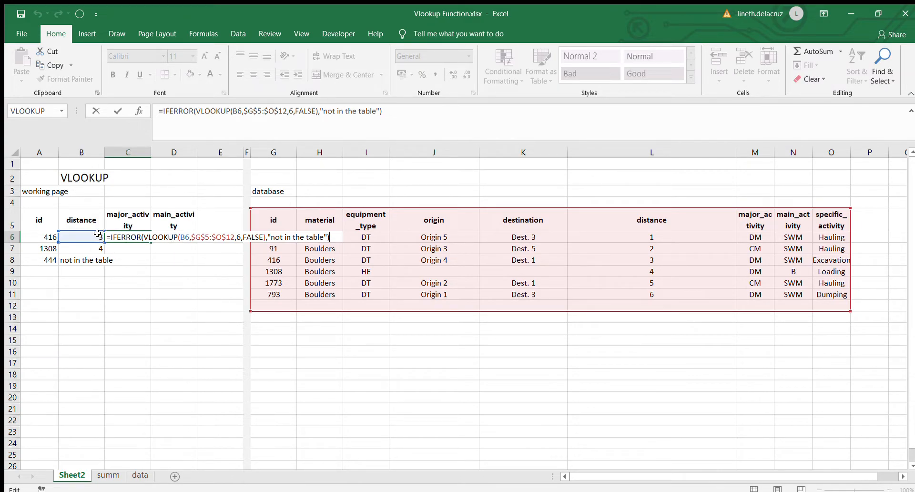
Step: Try repointing the lookup value in the C6 formula to A6, and clear C6
click(45, 236)
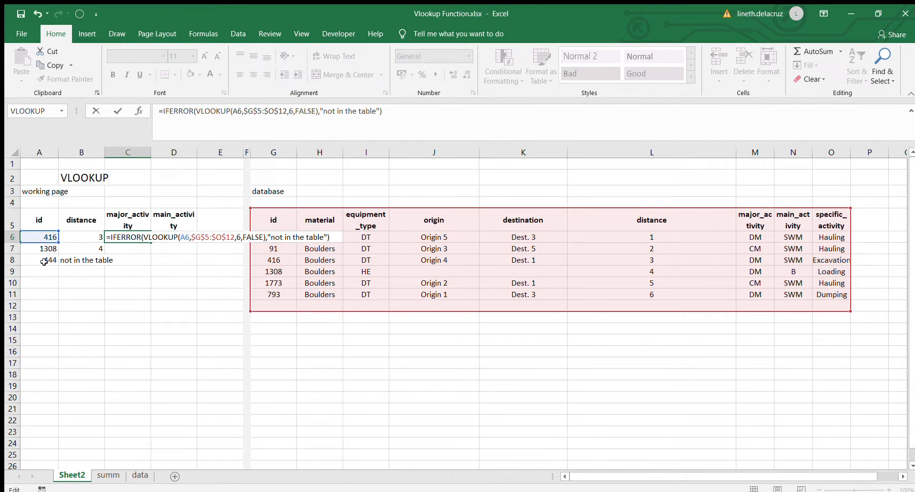
key(Escape)
key(Delete)
Step: Lock only the column of the lookup value in the B6 formula, making it $A6
key(Left)
key(F2)
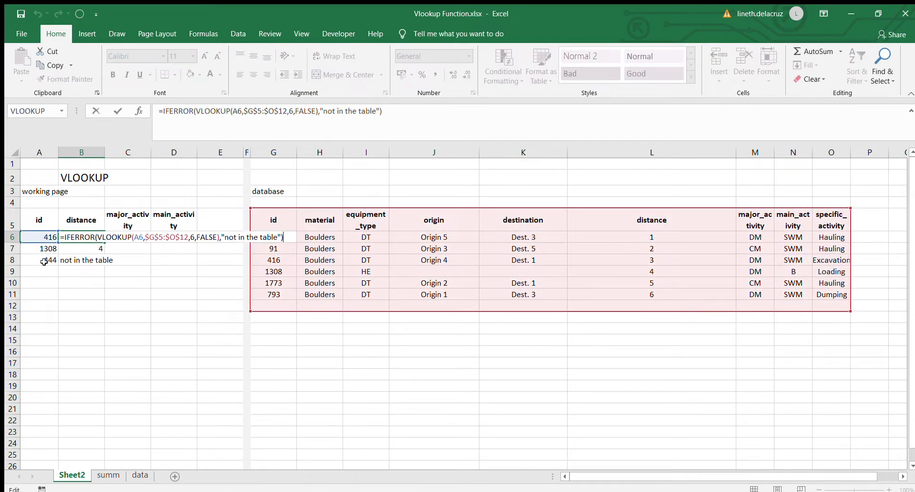
click(140, 238)
key(F4)
key(F4)
key(F4)
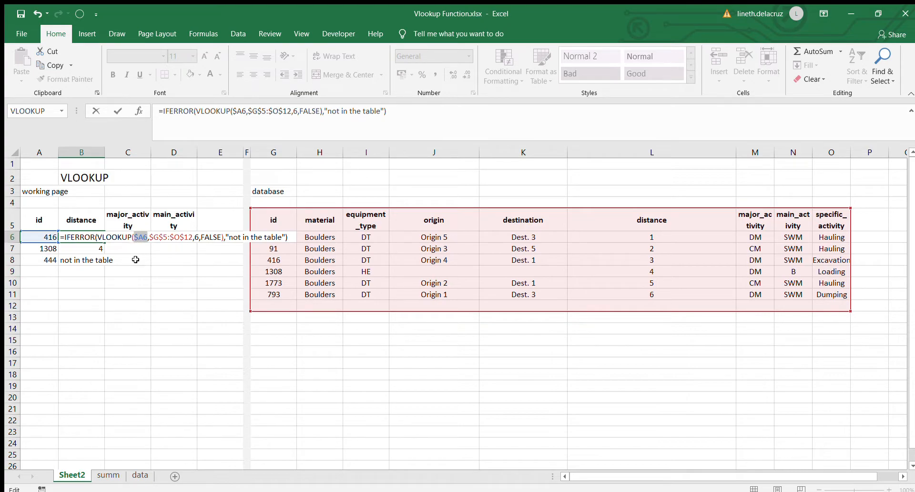
key(ctrl+Return)
Step: Copy the B6 formula with the $A6 lookup value into C6:D6
key(ctrl+c)
key(Right)
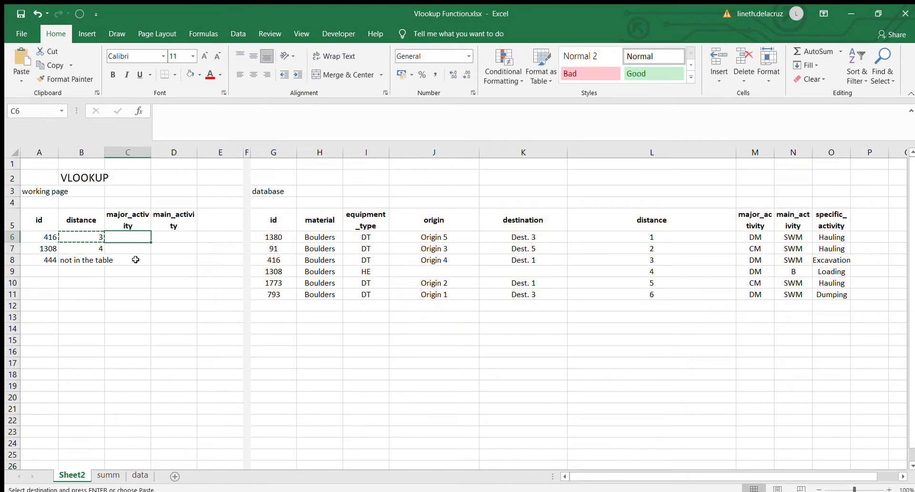
key(shift+Right)
key(ctrl+v)
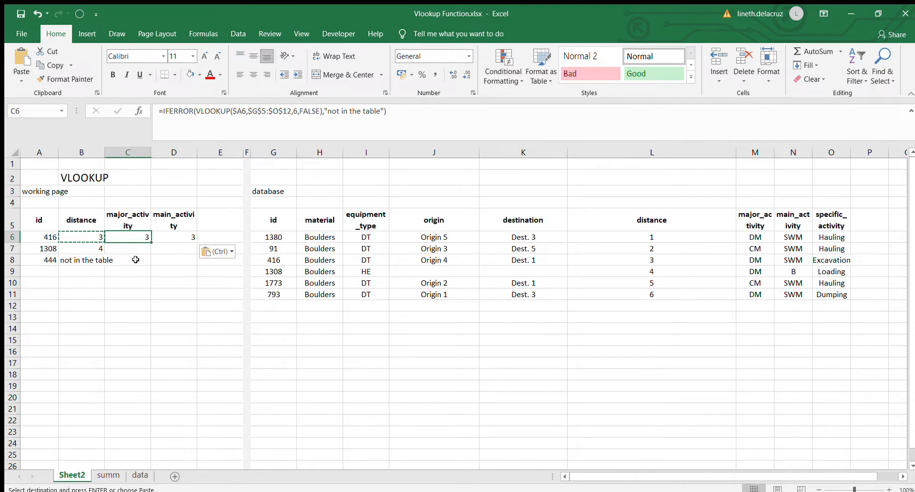
Step: Compare the C6 and B6 formulas, and set the VLOOKUP column index in C6 to 7 for major_activity
key(F2)
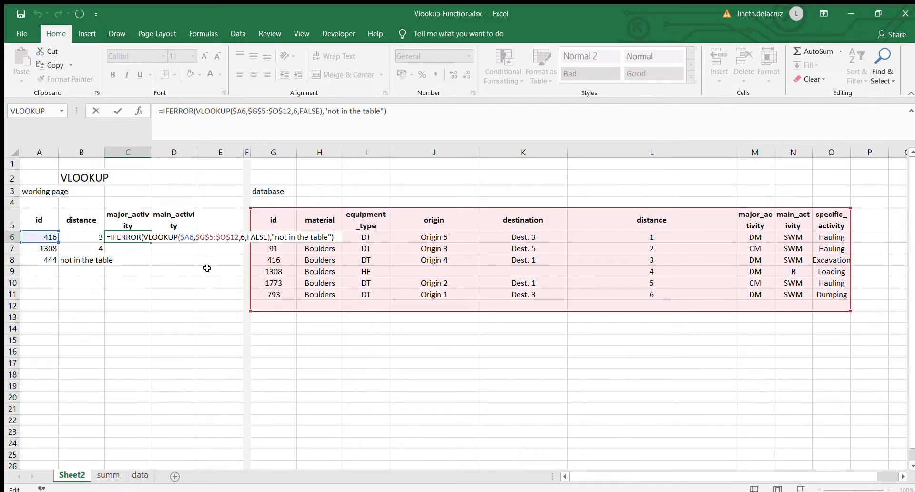
key(Escape)
click(75, 237)
key(F2)
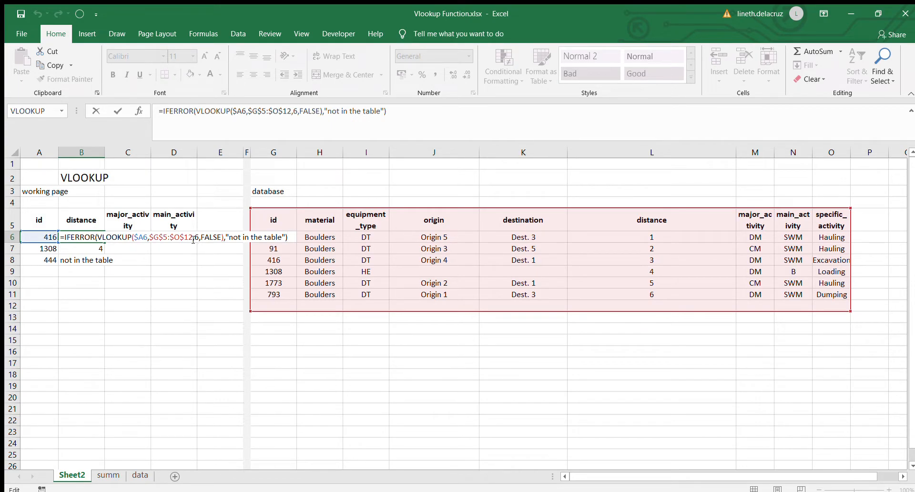
key(Escape)
click(635, 225)
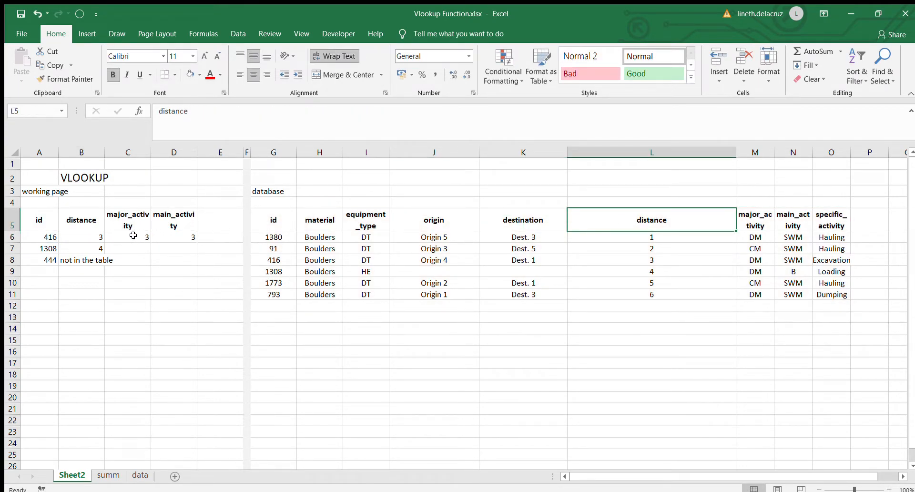
double_click(133, 235)
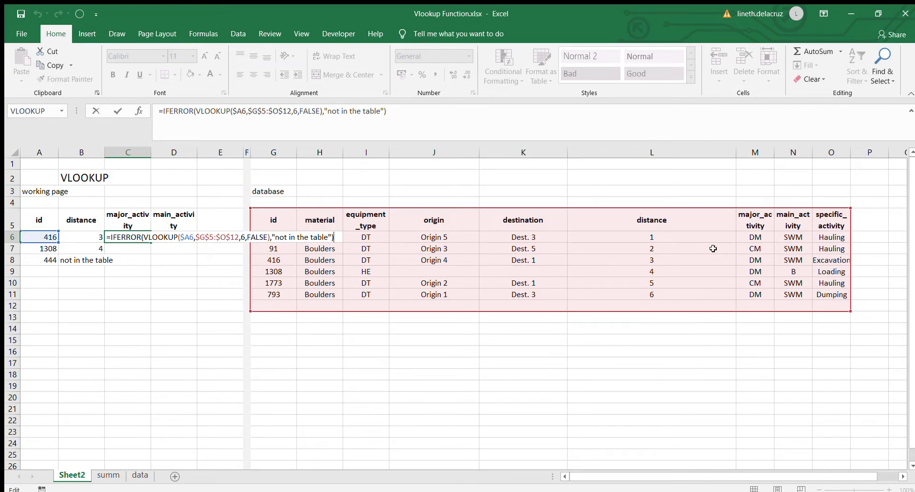
click(245, 237)
key(BackSpace)
text(7)
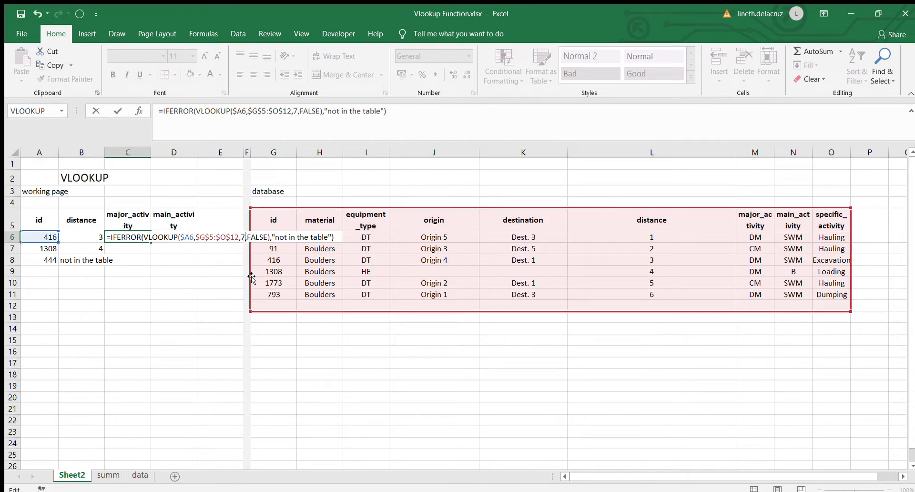
key(Return)
Step: Copy the C6 major_activity formula into D6 and into C7:C8
key(Up)
key(ctrl+c)
key(Right)
key(ctrl+v)
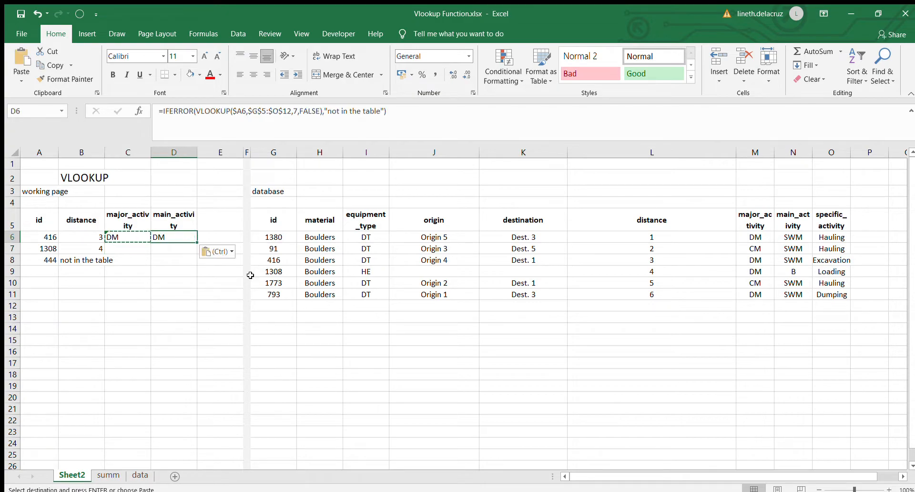
key(Left)
key(Down)
key(shift+Down)
key(ctrl+v)
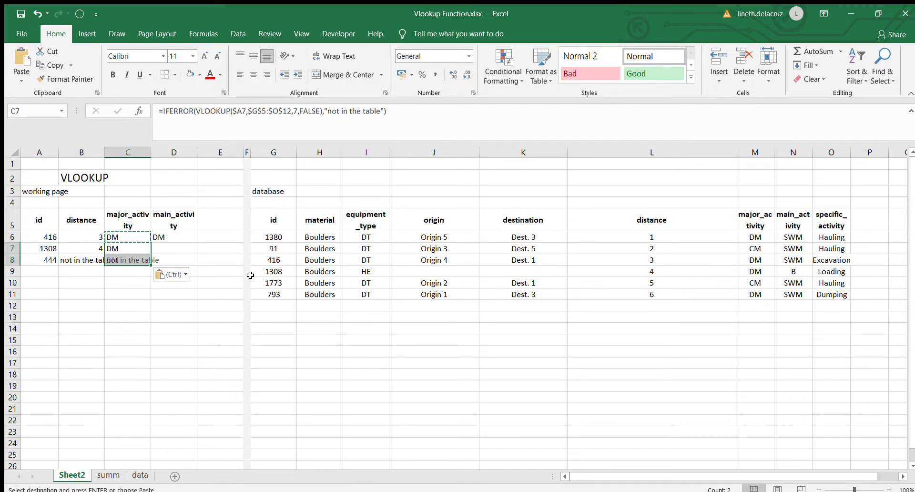
Step: Set the VLOOKUP column index in D6 to 8 for main_activity
key(Up)
key(Right)
key(F2)
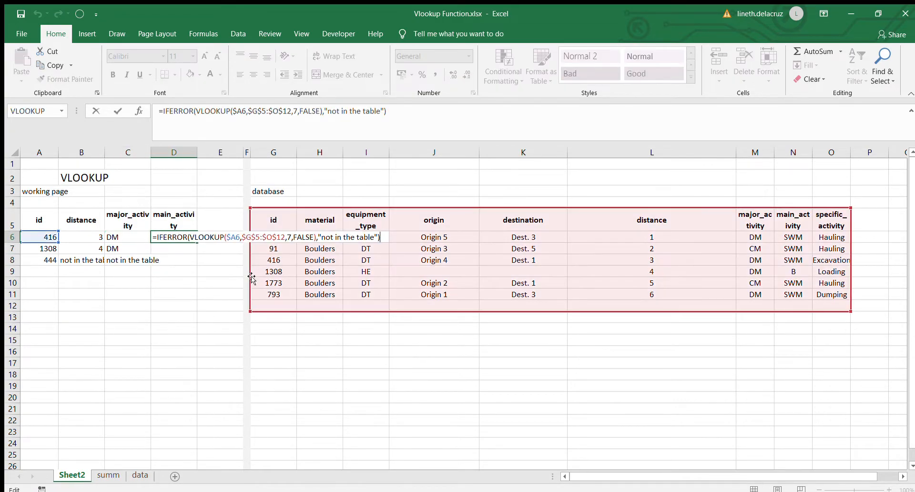
click(292, 234)
key(BackSpace)
text(8)
key(Return)
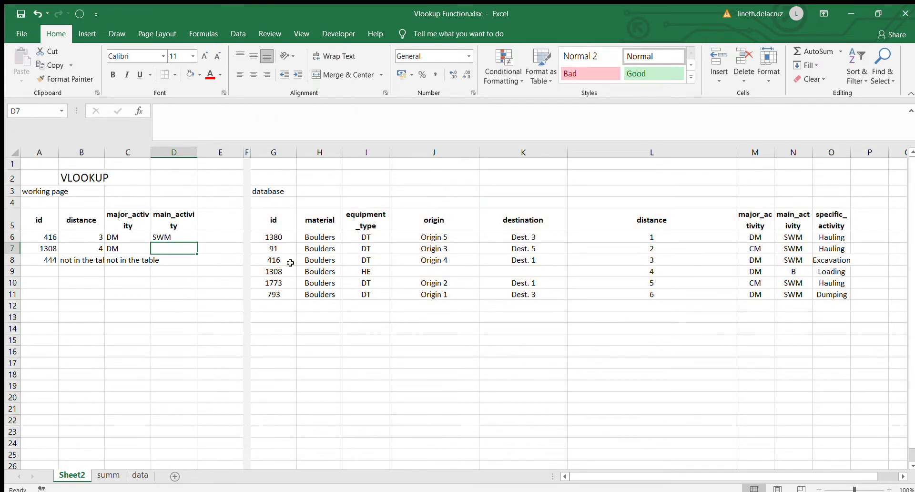
Step: Copy the D6 main_activity formula into D7:D8
key(Up)
key(ctrl+c)
key(Down)
key(shift+Down)
key(ctrl+v)
key(Up)
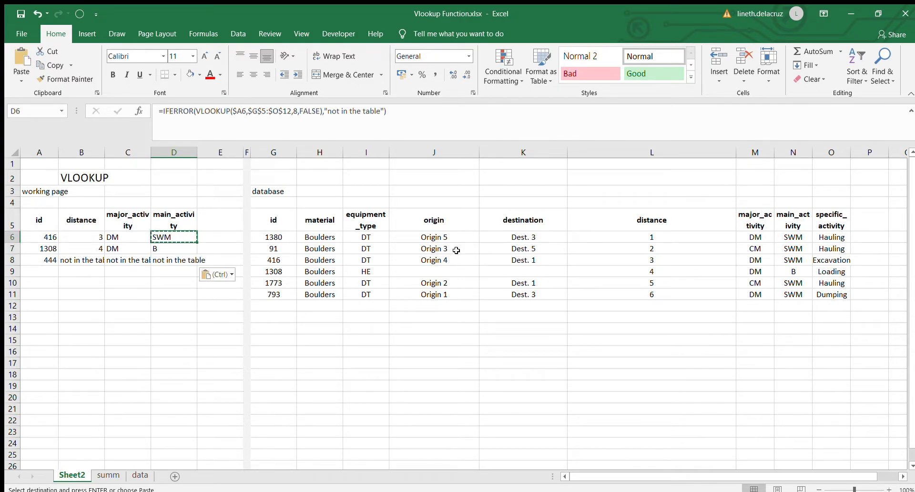
Step: Check the column index in the C6 formula against the database table, and enter 1 in G4 above the id header
click(113, 236)
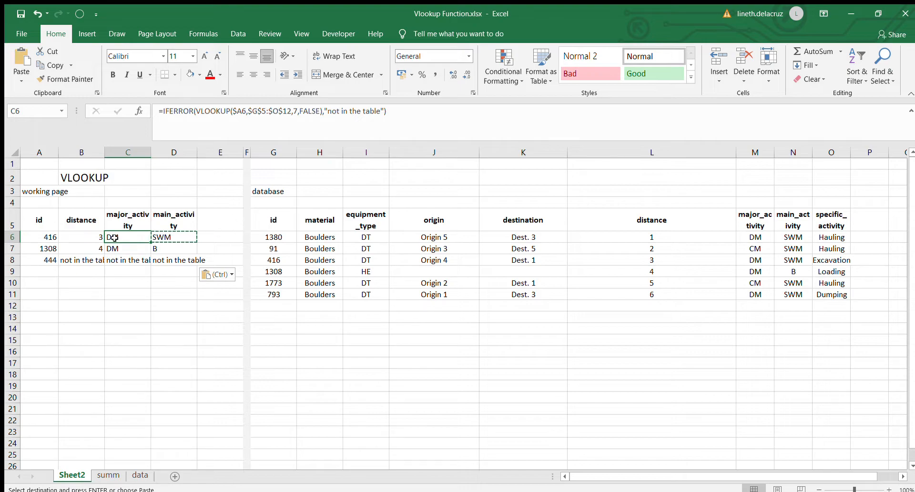
double_click(114, 237)
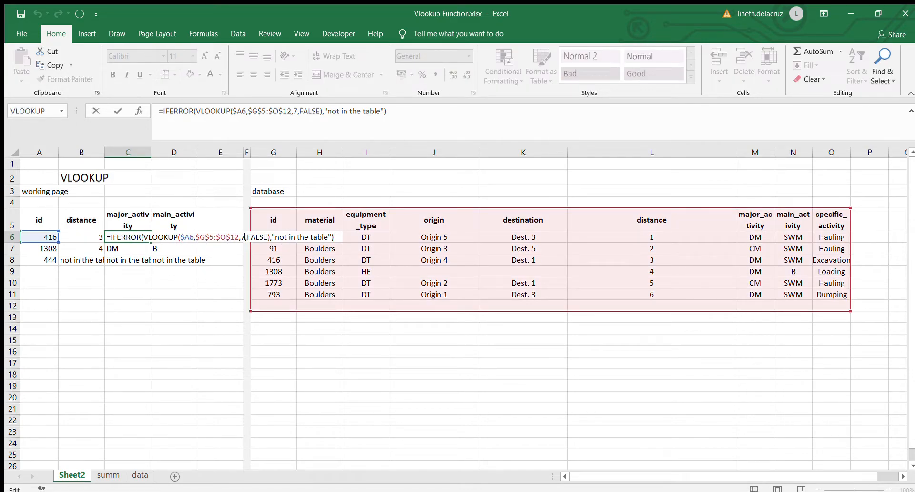
key(Escape)
click(273, 203)
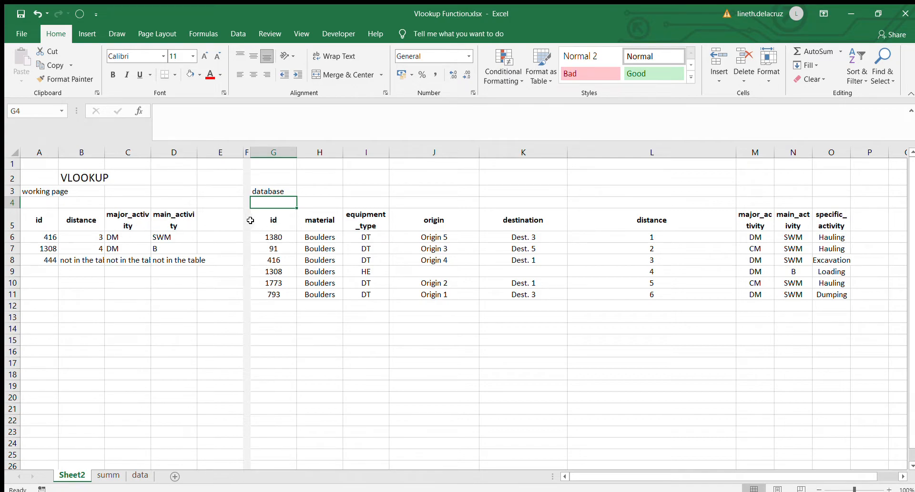
drag(263, 218, 829, 293)
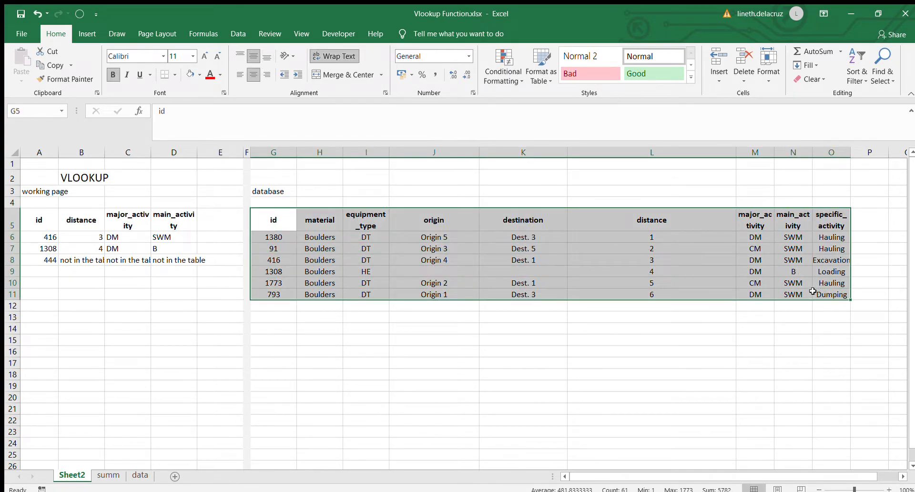
click(269, 202)
text(1)
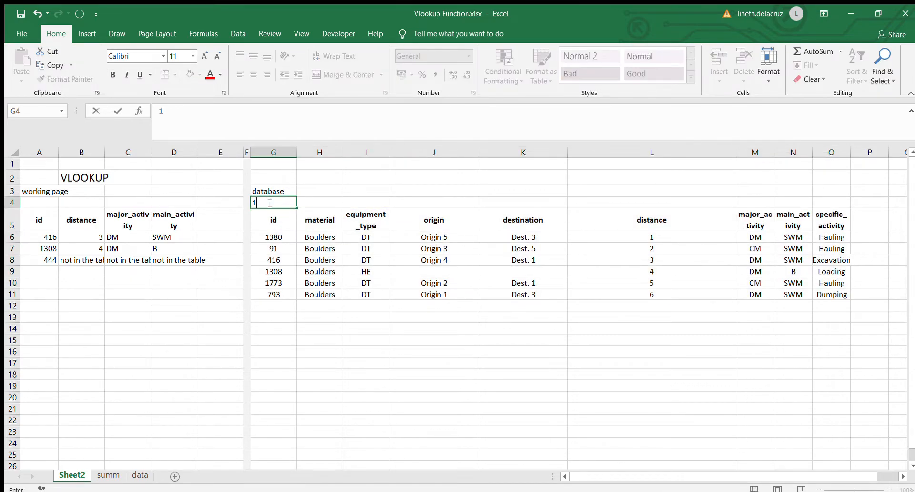
key(Tab)
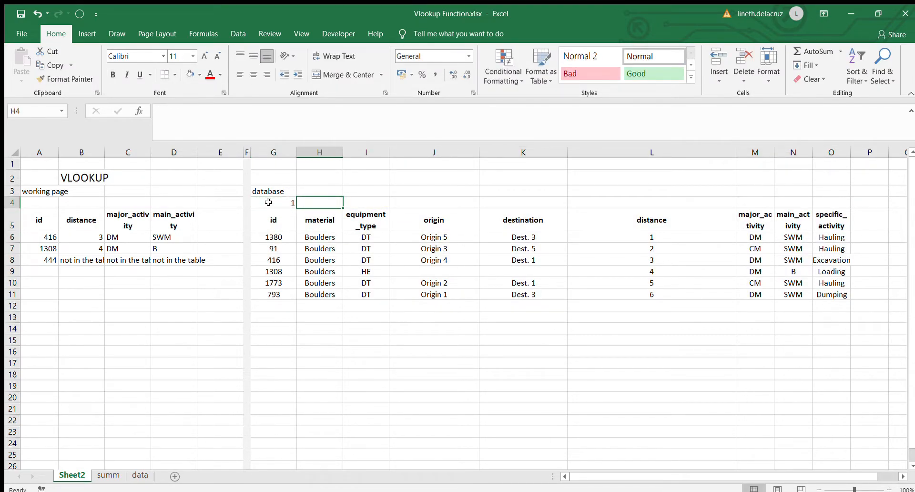
Step: Enter the formula =G4+1 in H4 above the material header
text(=)
click(269, 202)
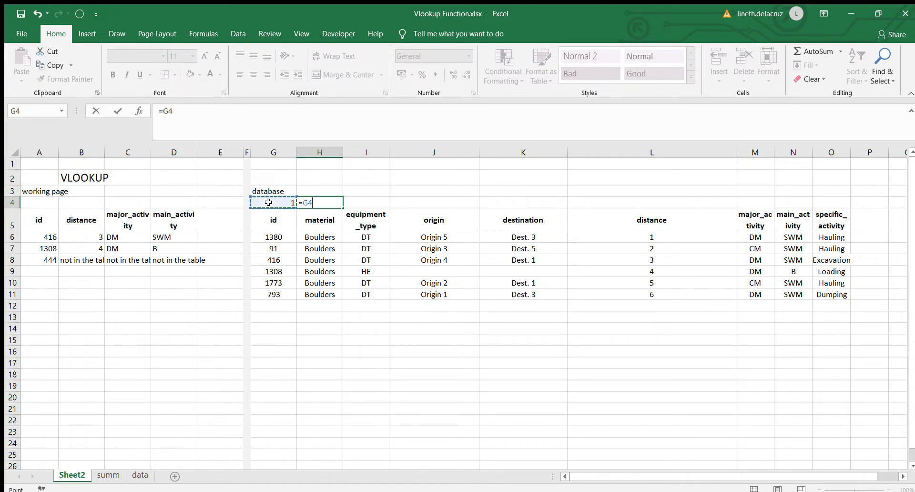
text(+1)
key(Return)
key(Up)
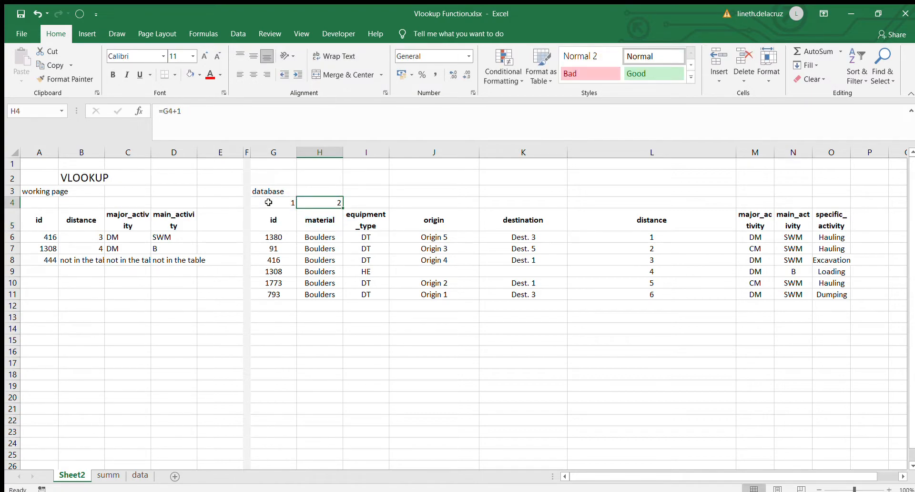
Step: Copy the H4 numbering formula across row 4 to O4, above the remaining database headers
key(ctrl+c)
key(Right)
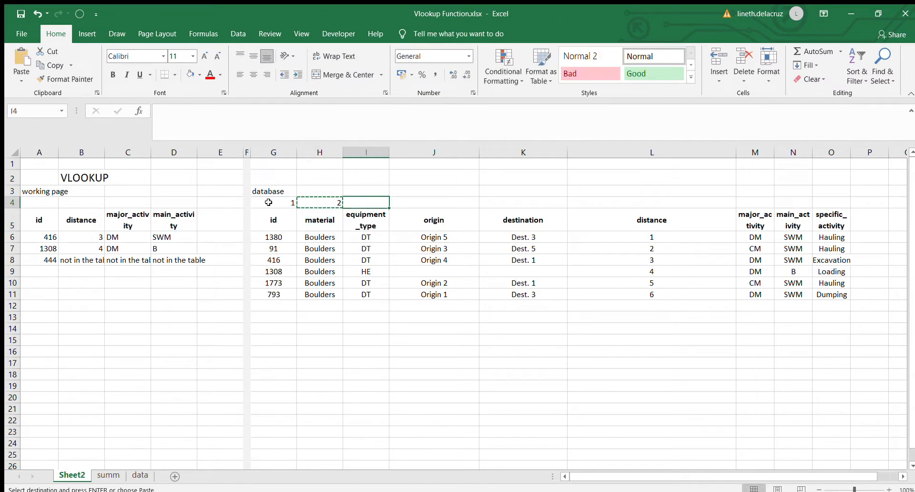
key(shift+Right)
key(shift+Right)
key(shift+Right)
key(shift+Right)
key(shift+Right)
key(shift+Right)
key(ctrl+v)
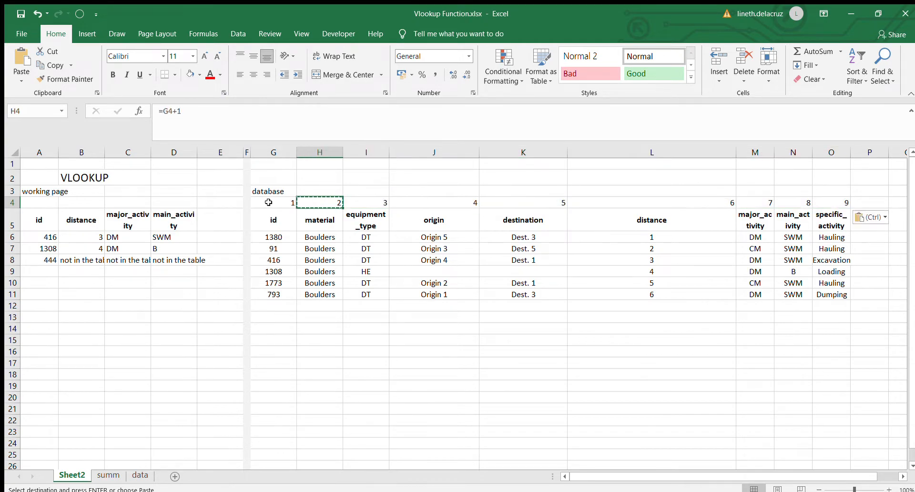
Step: Replace the fixed column index in the B6 distance formula with the row-locked reference L$4
key(Right)
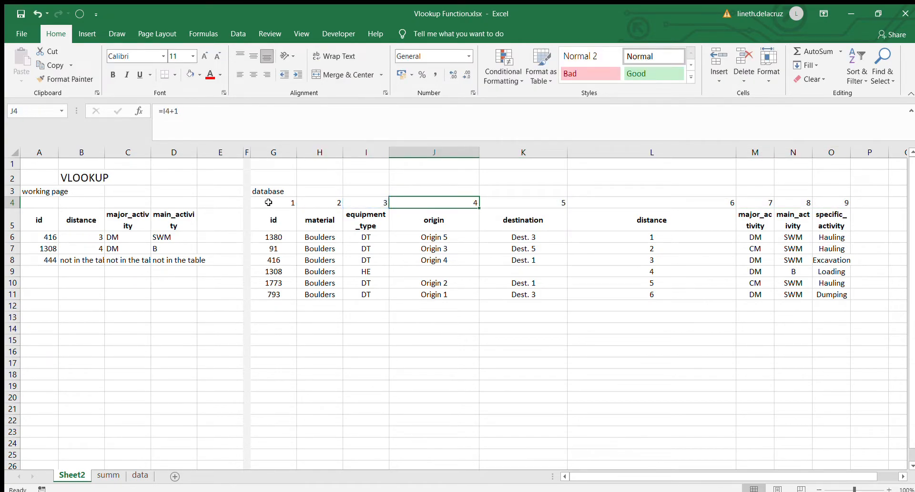
click(681, 204)
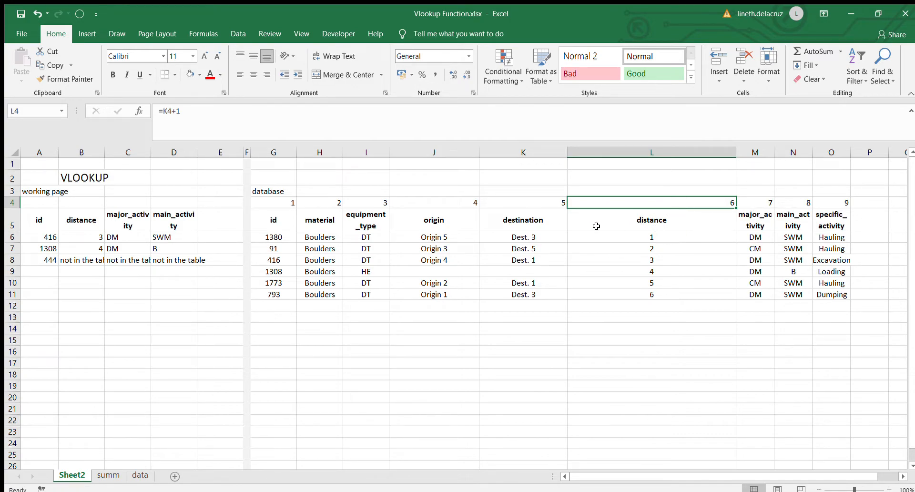
double_click(88, 237)
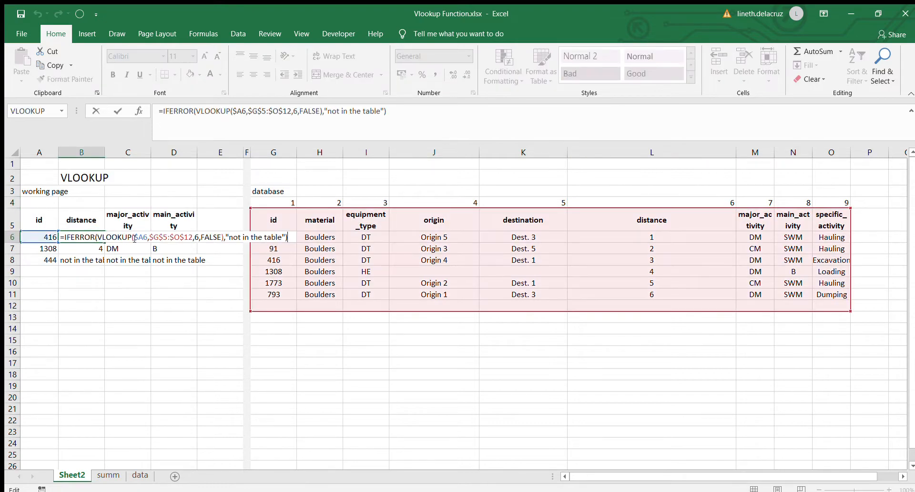
click(198, 235)
key(BackSpace)
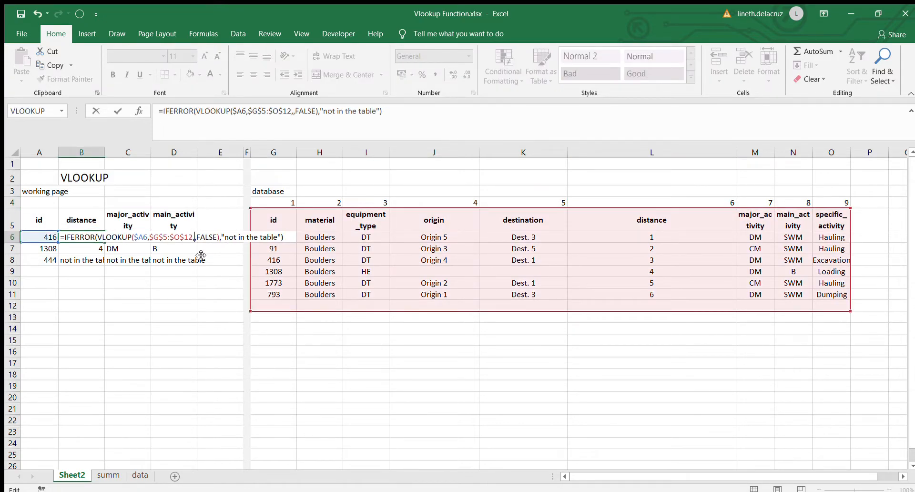
click(637, 198)
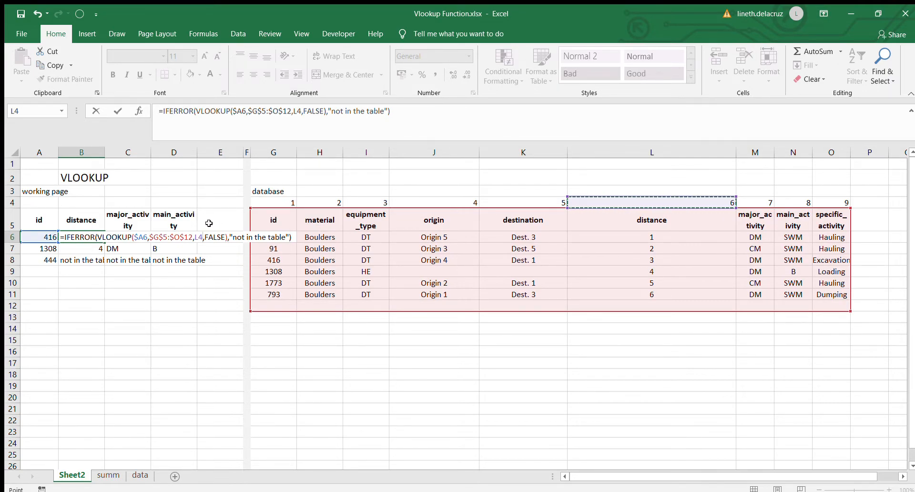
key(F4)
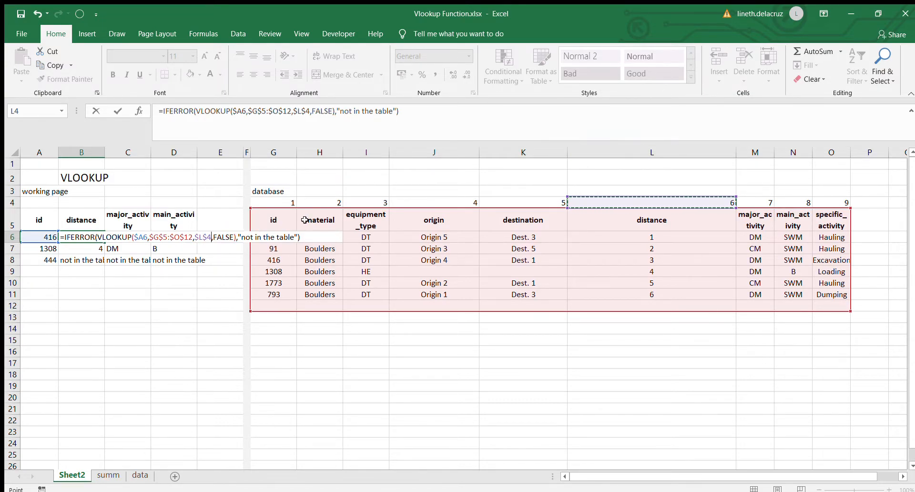
key(F4)
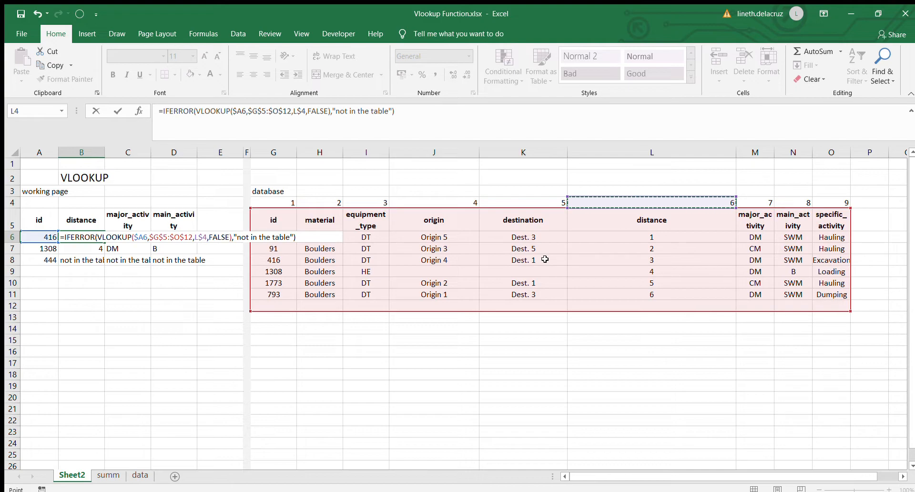
key(Return)
key(Up)
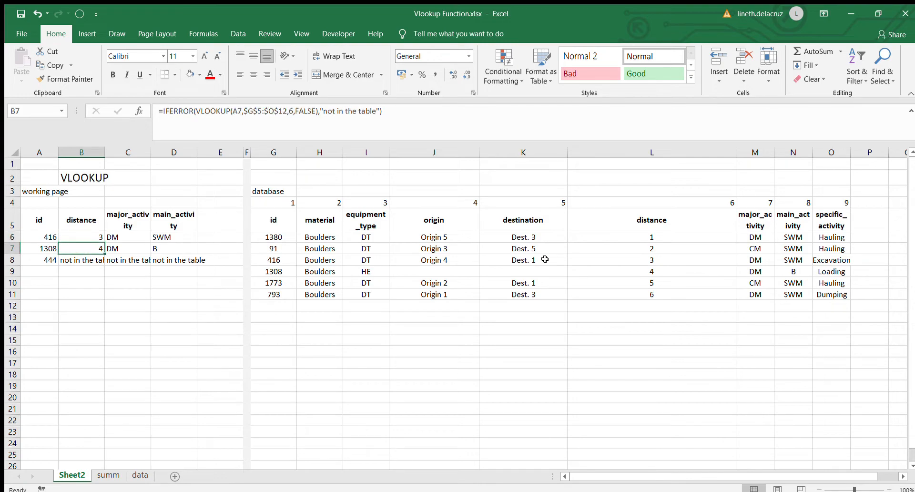
Step: Clear the old lookup formulas from C6:D8 and B7:B8, keeping only the B6 formula
key(Right)
key(shift+Right)
key(shift+Down)
key(shift+Down)
key(Delete)
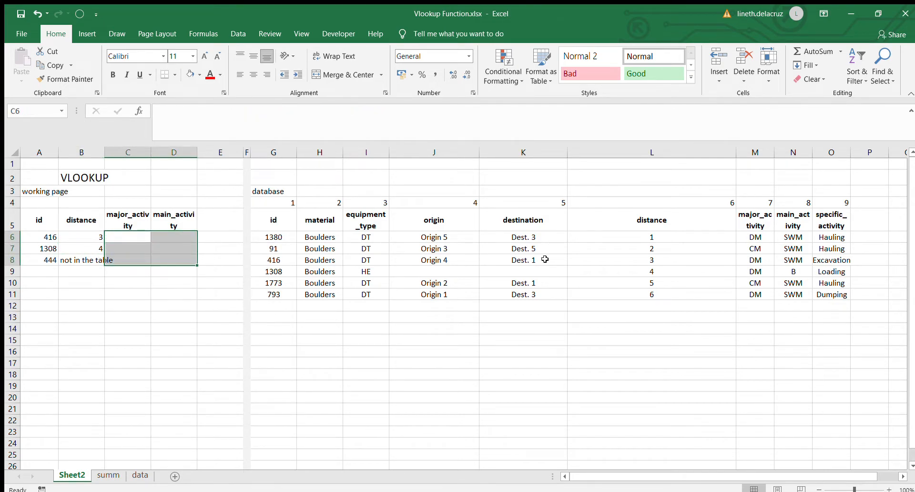
key(Down)
key(Left)
key(shift+Down)
key(Delete)
key(Up)
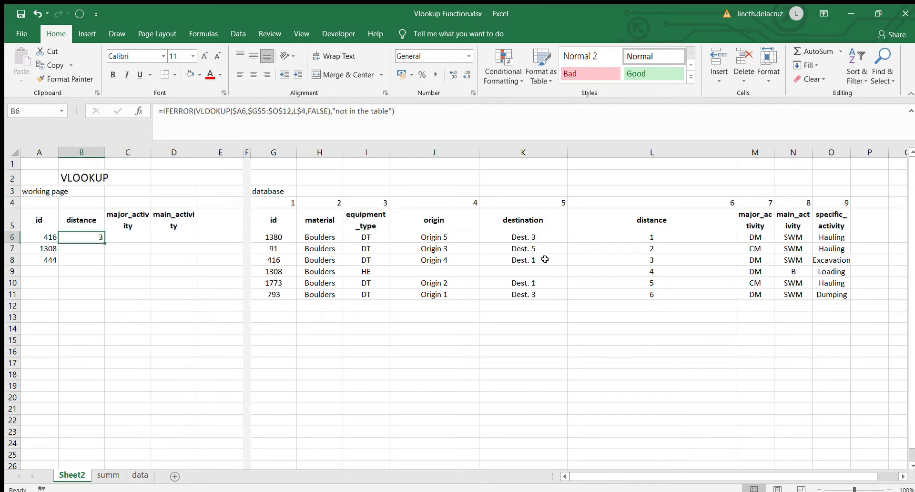
Step: Copy the B6 distance formula into C6:D6 for major_activity and main_activity
key(ctrl+c)
key(Right)
key(shift+Right)
key(ctrl+v)
key(Left)
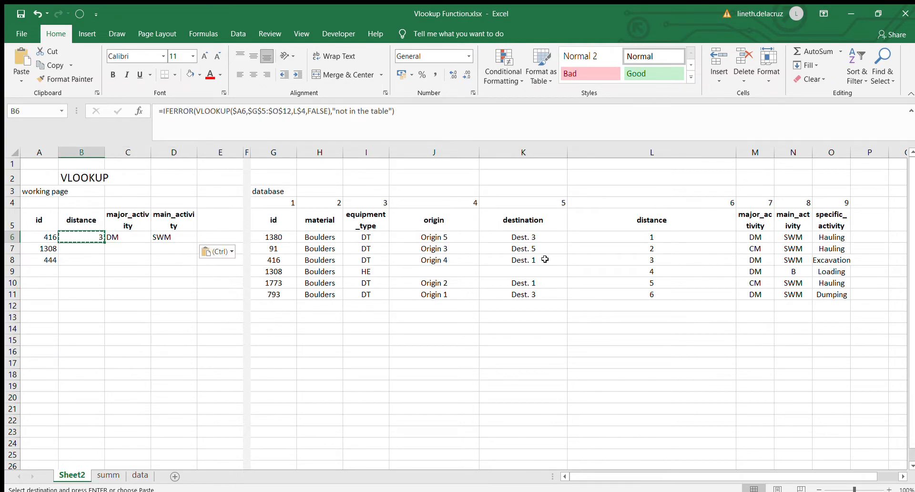
Step: Copy the B6:D6 lookup formulas down into B7:D8 for the remaining ids
key(shift+Right)
key(shift+Right)
key(ctrl+c)
key(Down)
key(shift+Down)
key(shift+Right)
key(shift+Right)
key(ctrl+v)
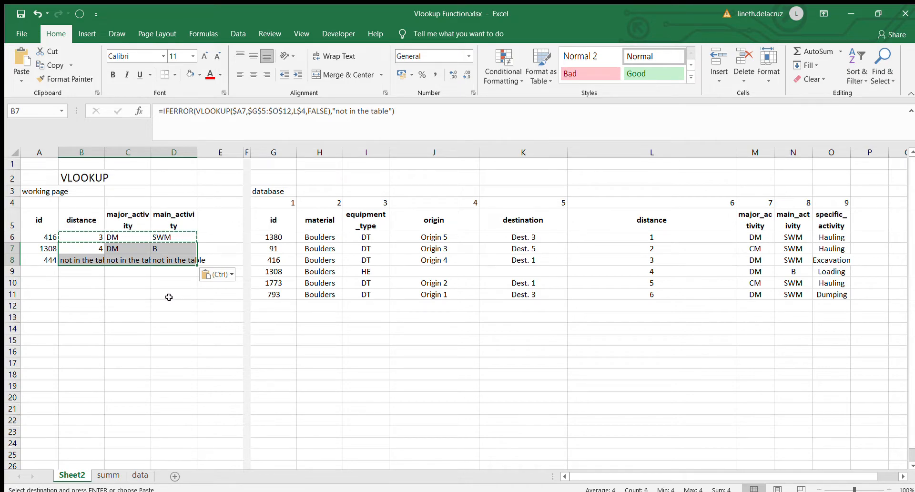
Step: Clear all lookup formulas from B6:D8 on the working page and select B6
drag(95, 236, 181, 260)
key(Delete)
click(75, 238)
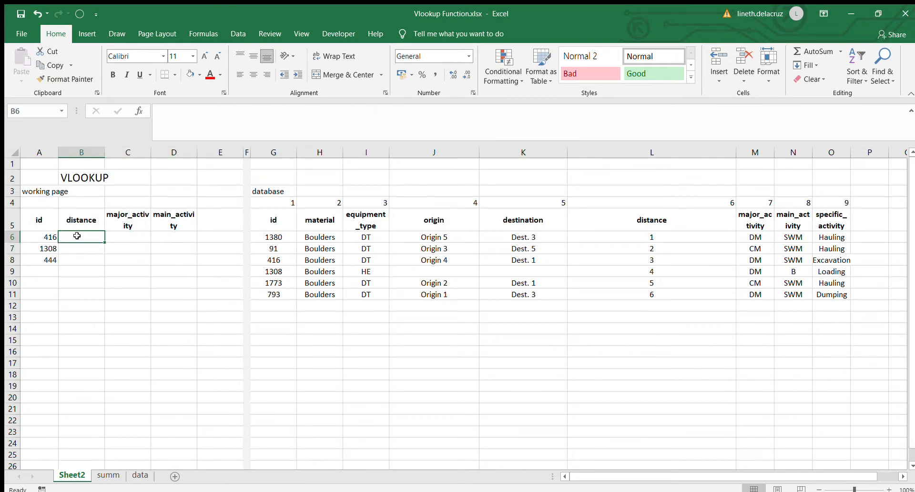
Step: Start a VLOOKUP formula in B6 with $A6 as lookup value and $G$5:$O$11 as table array
text(=)
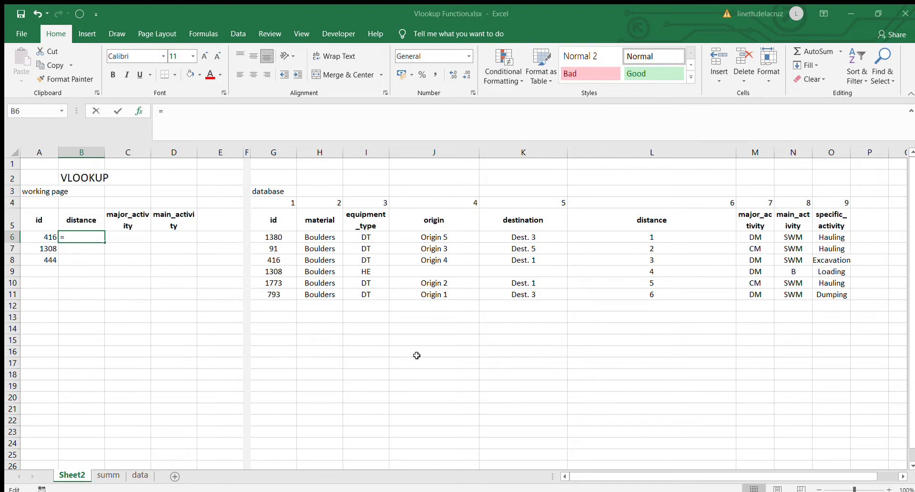
text(vlookup)
key(ctrl+a)
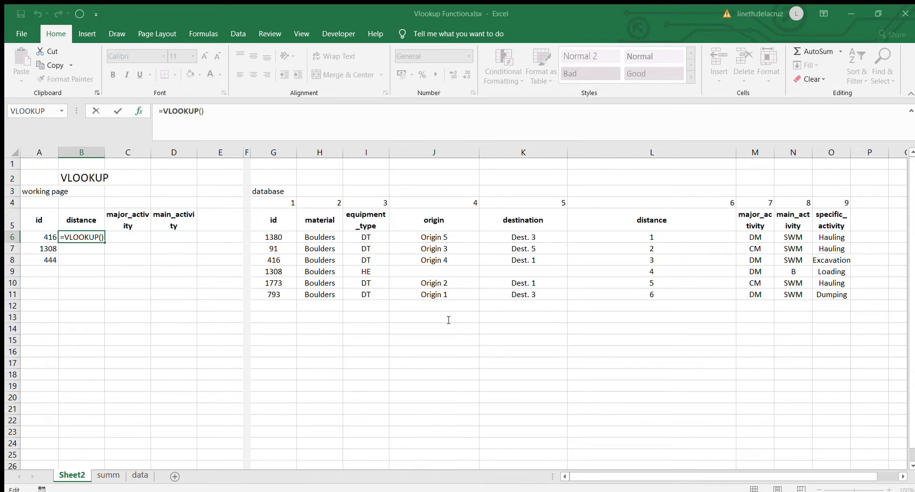
click(46, 234)
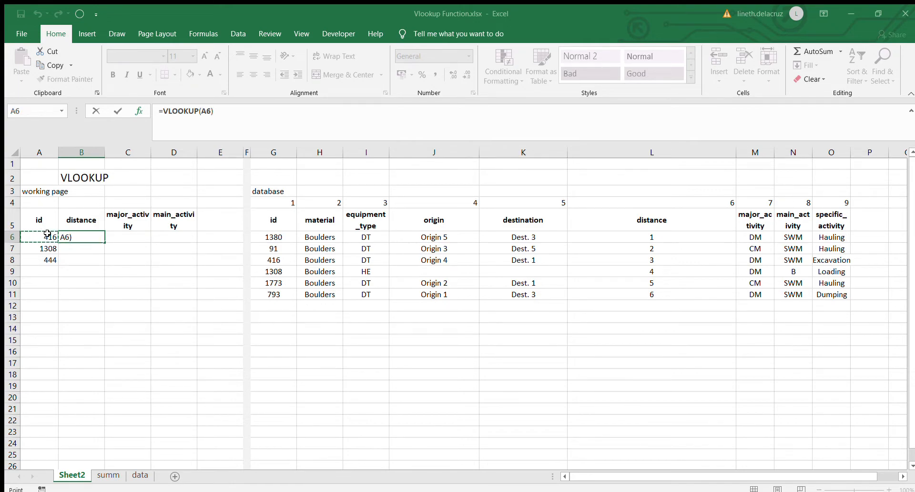
key(F4)
key(F4)
key(F4)
key(F2)
text(,)
drag(284, 219, 833, 291)
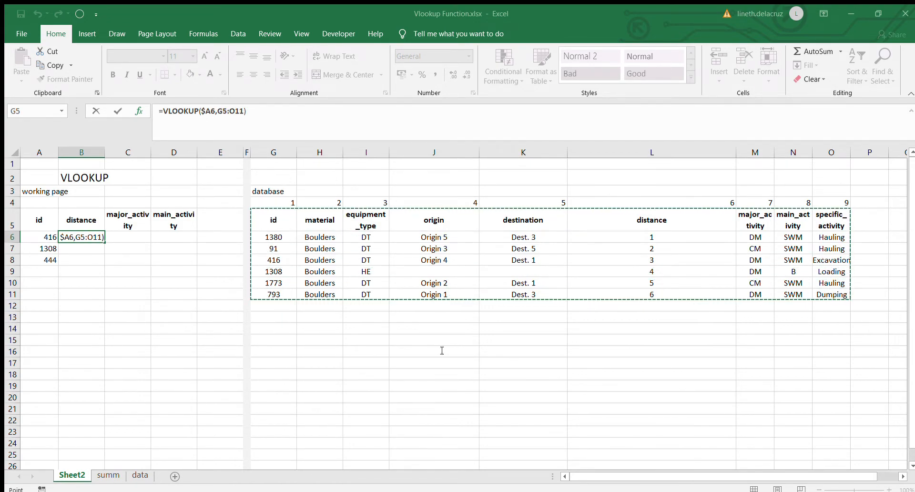
key(F4)
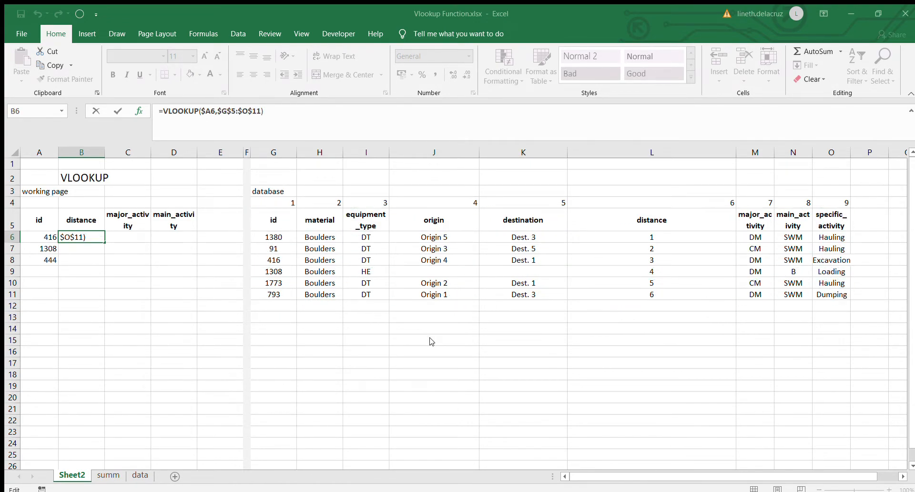
Step: Complete the B6 VLOOKUP with L$4 as column index and FALSE for an exact match
text(,)
click(690, 202)
key(F4)
key(F4)
text(,false)
key(ctrl+Return)
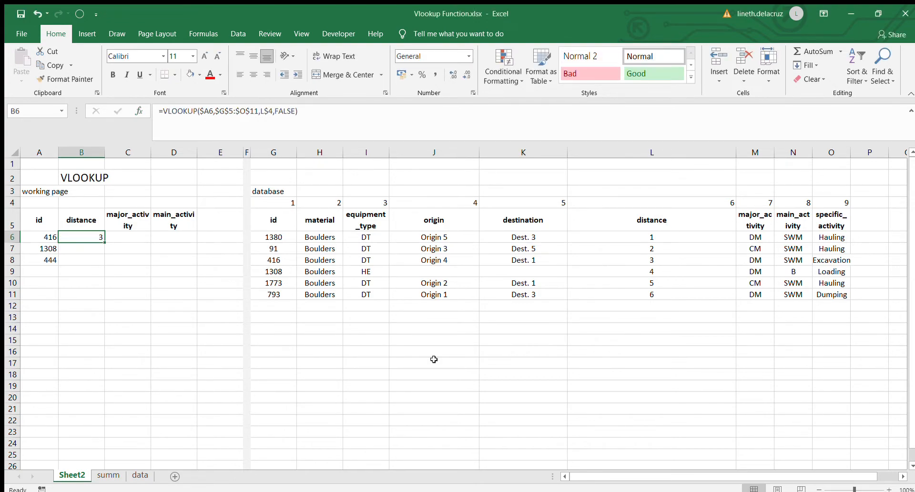
Step: Copy the B6 VLOOKUP formula into the major_activity and main_activity cells C6:D6
key(ctrl+c)
key(Right)
key(shift+Right)
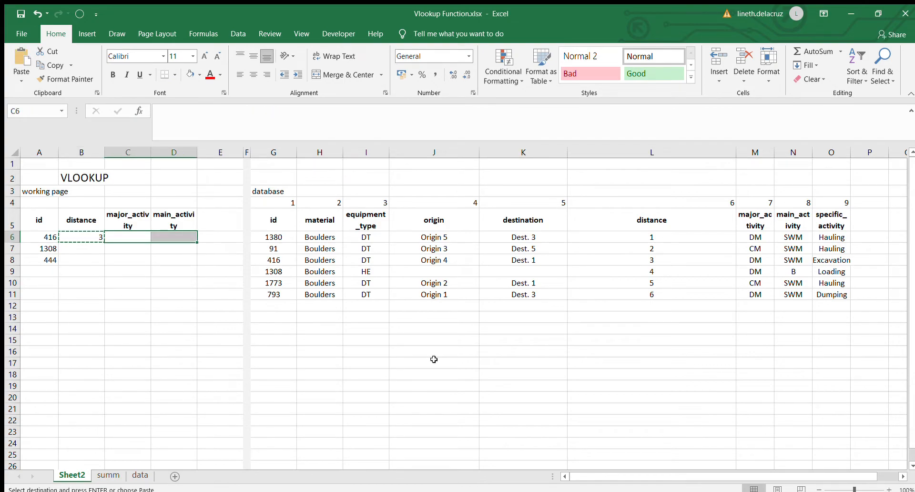
key(ctrl+v)
Step: Copy the B6:D6 VLOOKUP formulas down into B7:D8
key(shift+Left)
key(shift+Left)
key(shift+Right)
key(Left)
key(shift+Right)
key(shift+Right)
key(ctrl+c)
key(Down)
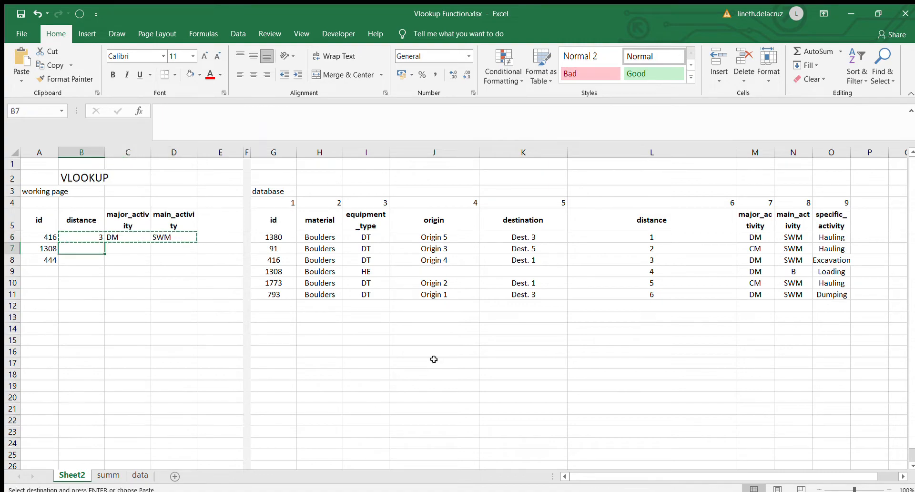
key(shift+Down)
key(shift+Right)
key(shift+Right)
key(ctrl+v)
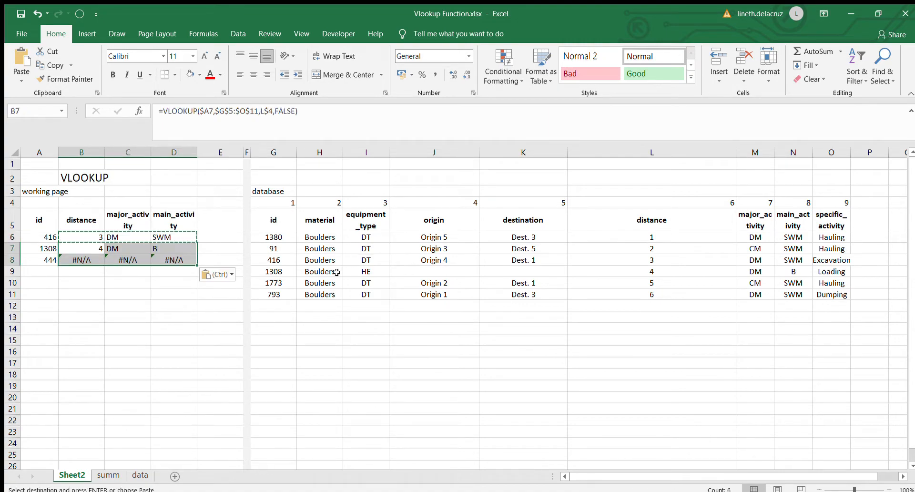
Step: Clear the VLOOKUP formulas from B6:D8 and return to B6
click(82, 238)
key(Escape)
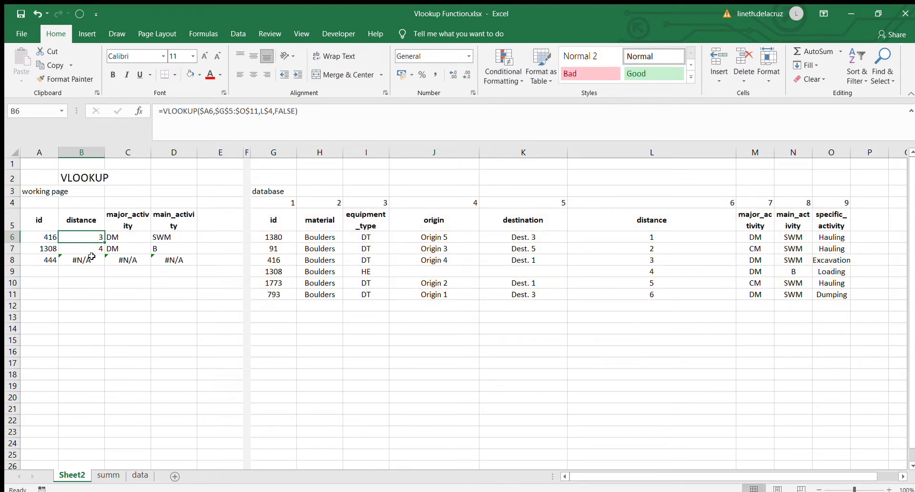
shift+click(176, 258)
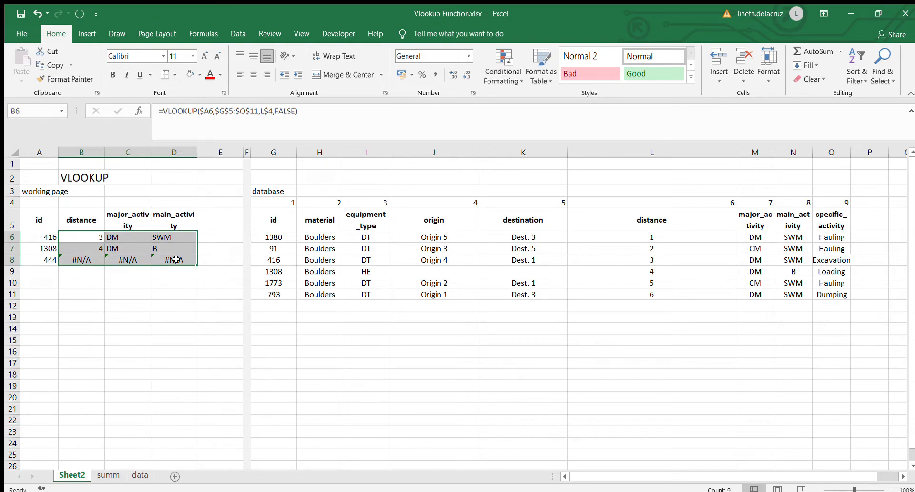
key(Delete)
key(Left)
key(Right)
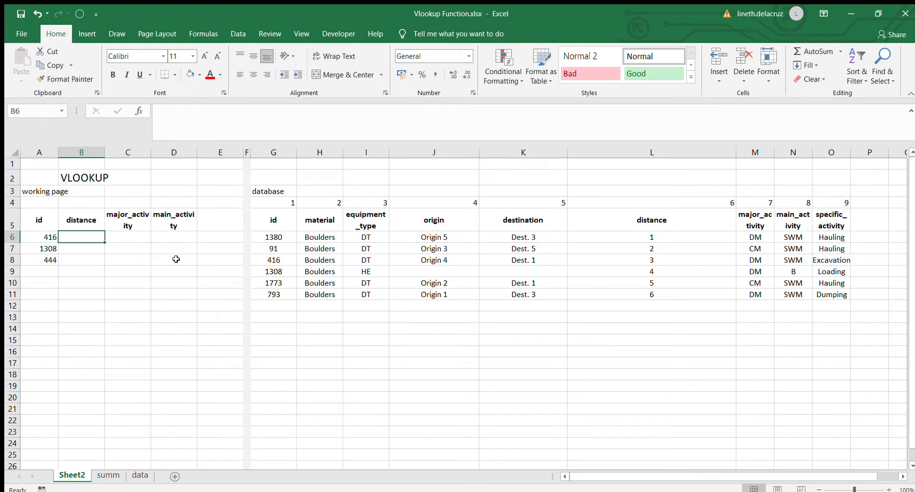
Step: Start a VLOOKUP formula in B6 with $A6 as lookup value and the entire columns $G:$O as table array
text(=)
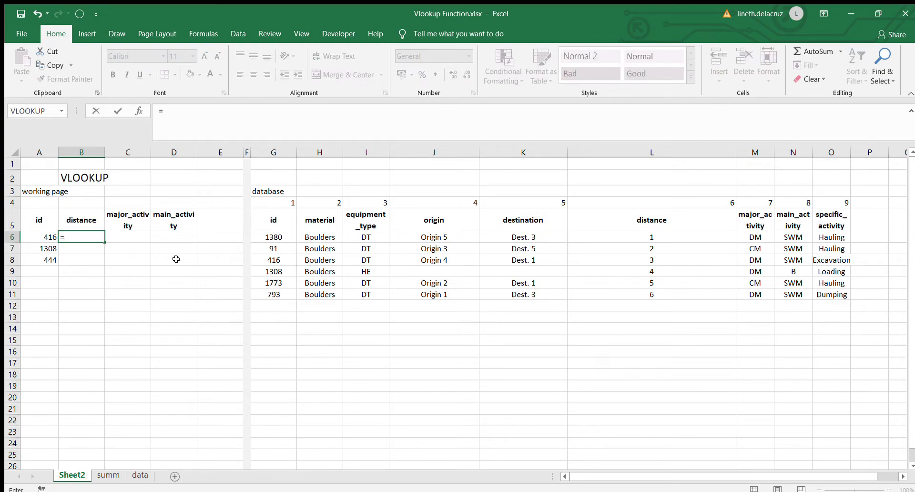
text(vlookup()
key(Left)
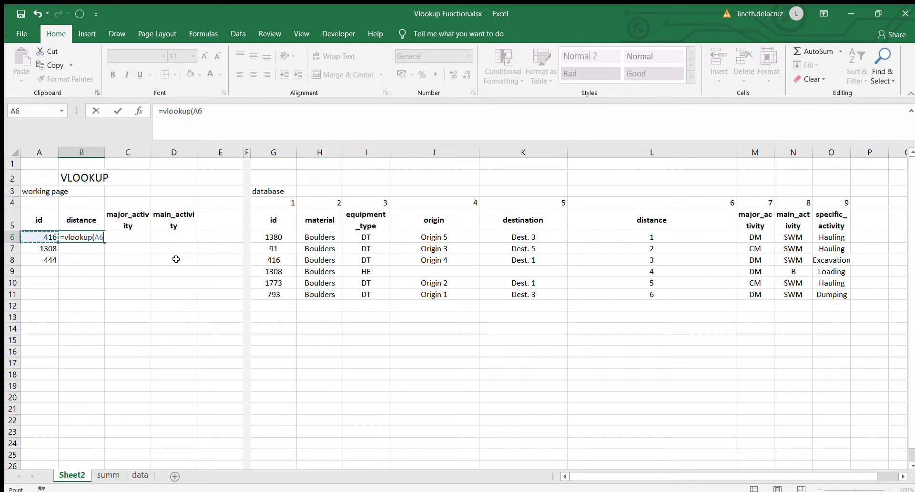
key(F4)
text(,)
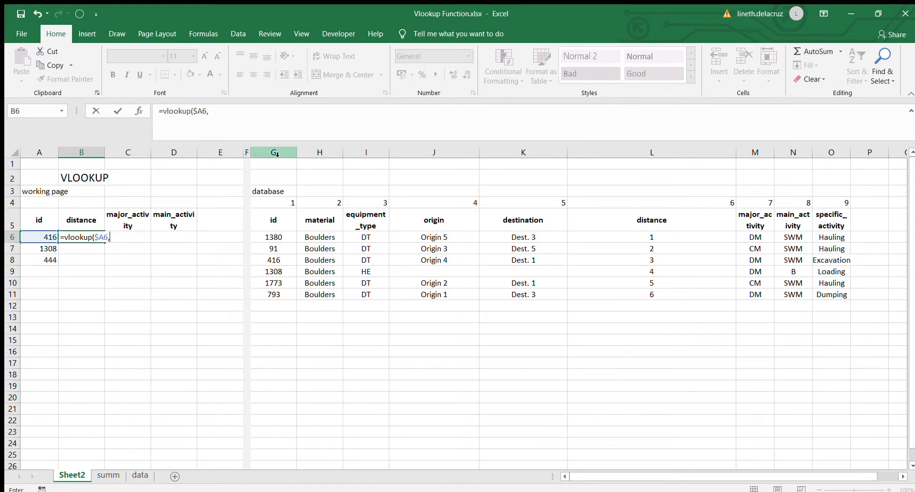
drag(277, 154, 830, 155)
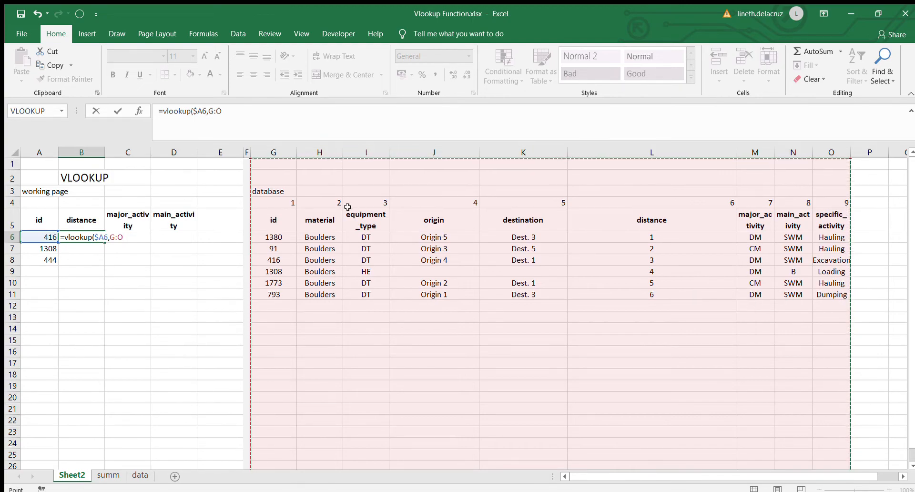
click(281, 203)
drag(279, 216, 832, 294)
drag(279, 154, 845, 159)
key(F4)
click(123, 237)
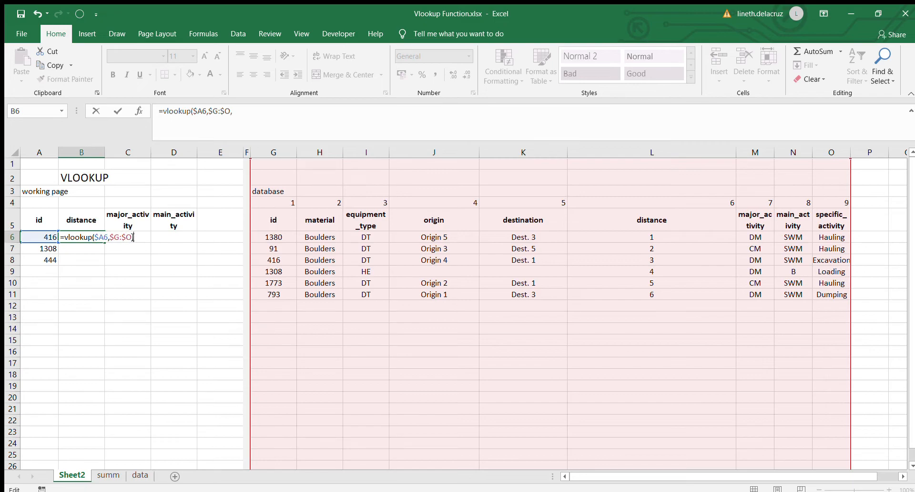
Step: Finish the B6 whole-column VLOOKUP with L$4 as column index and FALSE for an exact match
click(670, 202)
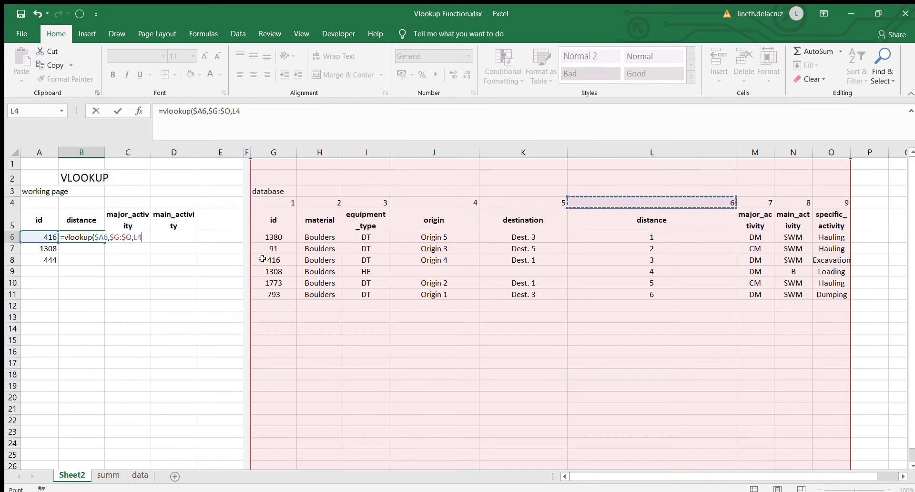
key(F4)
key(F4)
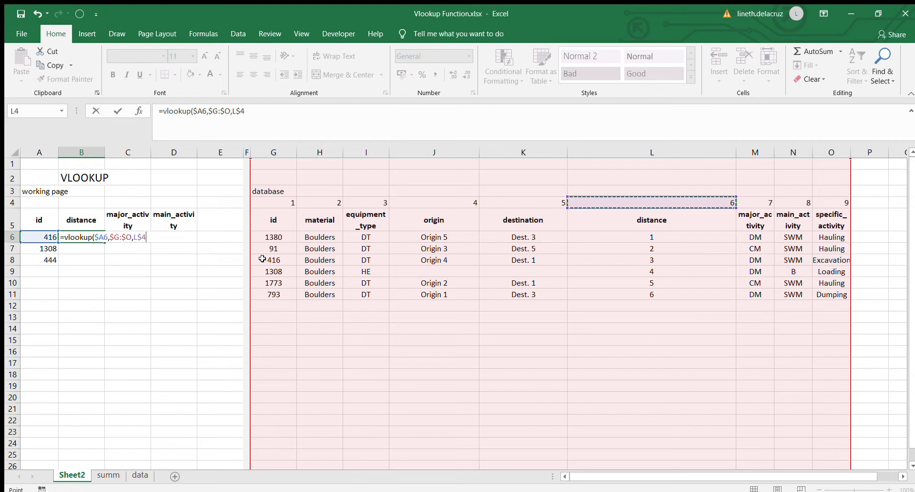
text(,false)
key(Return)
Step: Copy the B6 whole-column VLOOKUP formula across the full lookup range B6:D8
key(Up)
key(ctrl+c)
key(shift+Right)
key(shift+Right)
key(shift+Down)
key(shift+Down)
key(ctrl+v)
Step: Inspect the VLOOKUP formulas in D6 and B6 to check the references to the whole database columns
double_click(168, 235)
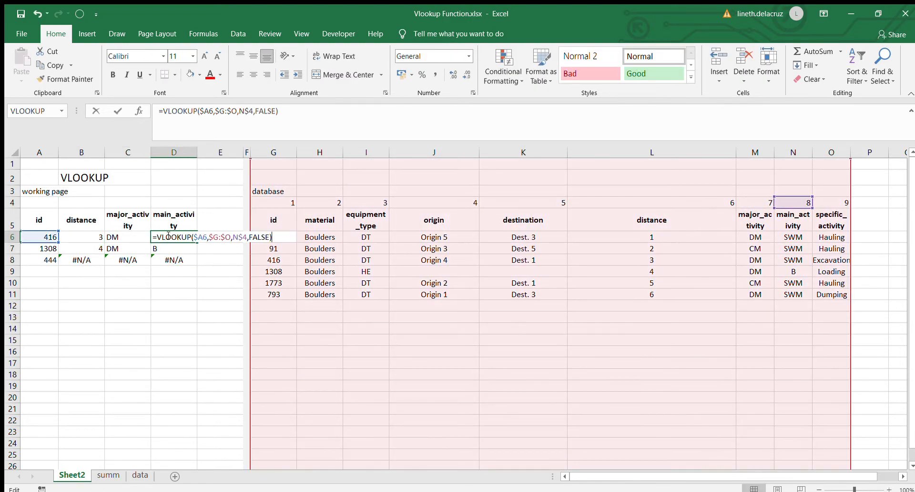
key(Escape)
key(F2)
key(Escape)
click(99, 263)
click(276, 305)
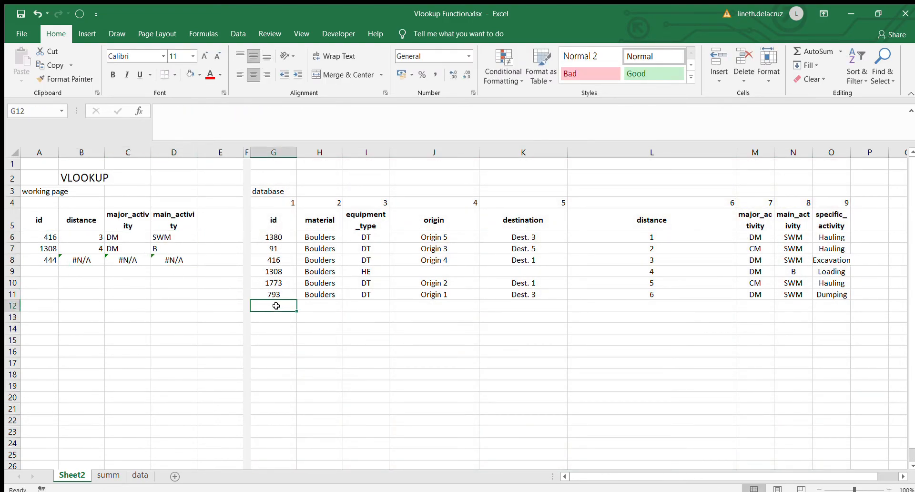
double_click(83, 239)
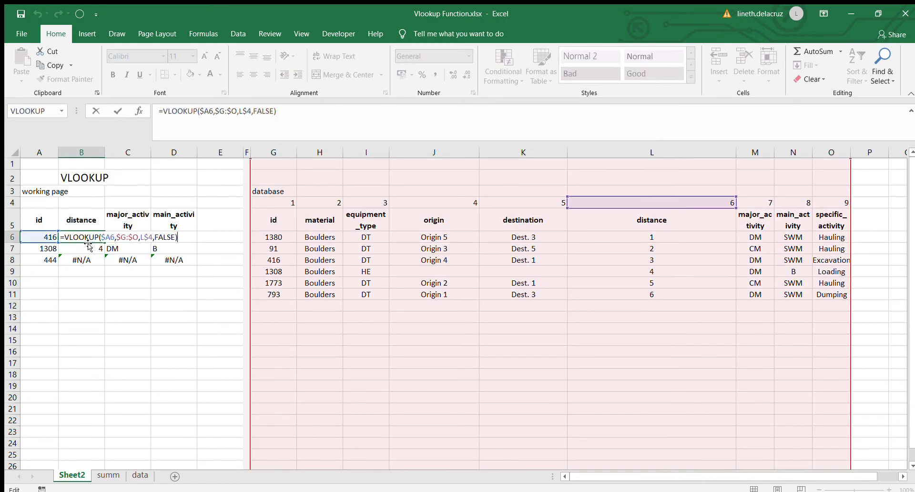
Step: Add the id 444 in G12, directly below the last record of the database
click(276, 306)
text(444)
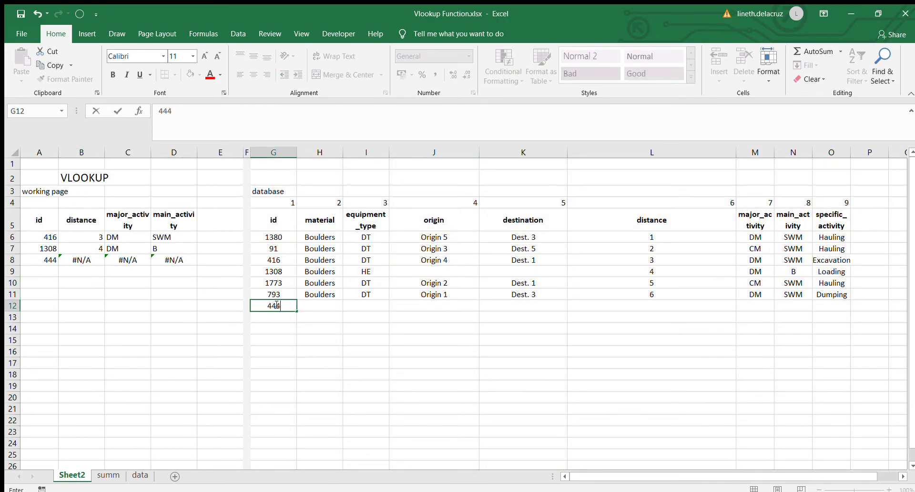
key(Tab)
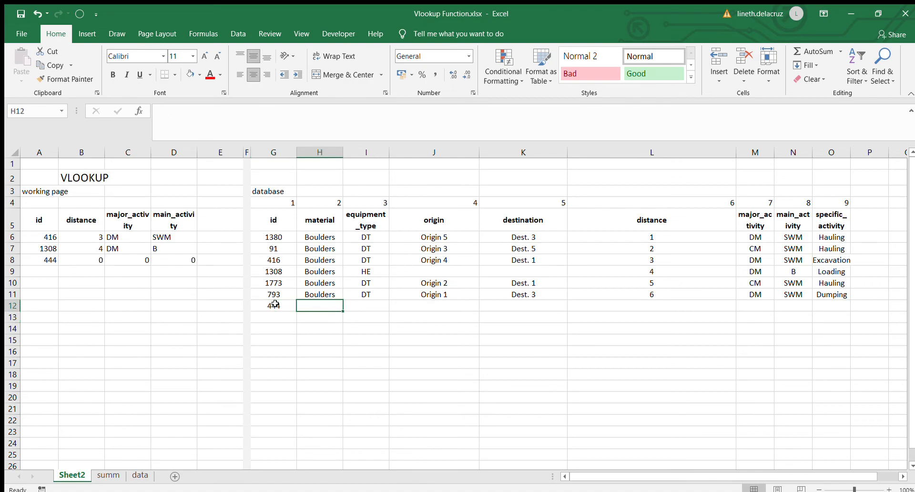
Step: Fill the new record's remaining fields in row 12 by copying H11:O11 from the record above
key(Up)
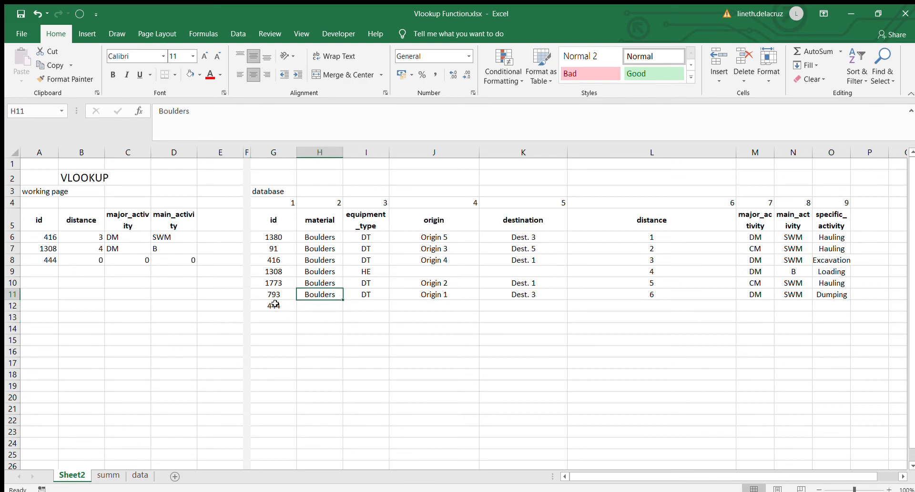
key(shift+Right)
key(shift+Right)
key(shift+Right)
key(shift+Right)
key(shift+Right)
key(shift+Right)
key(shift+Right)
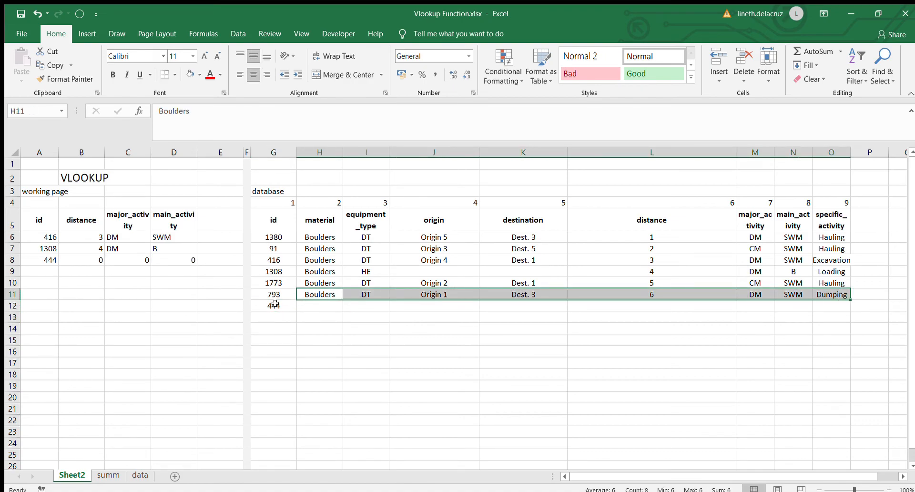
key(ctrl+c)
key(Down)
key(ctrl+v)
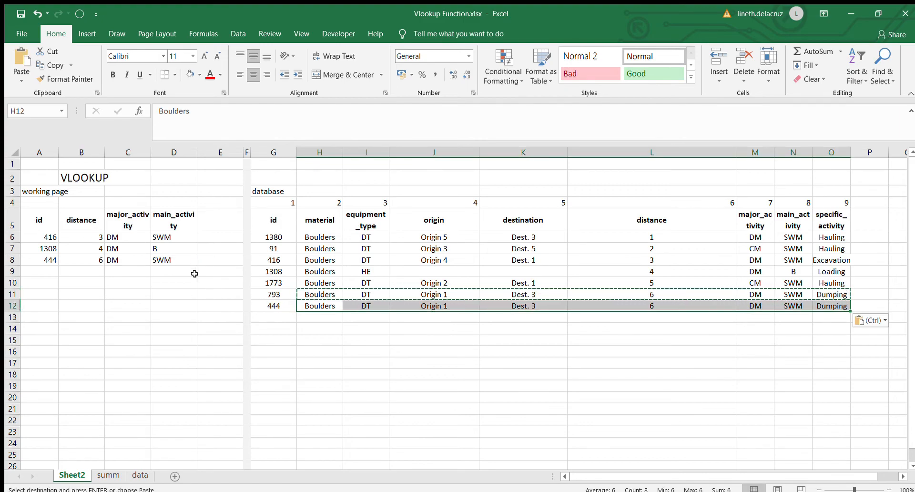
Step: Compare the lookup results for id 444 in B8:D8 with the distance, major_activity and main_activity in database row 12
double_click(96, 259)
key(Escape)
click(617, 308)
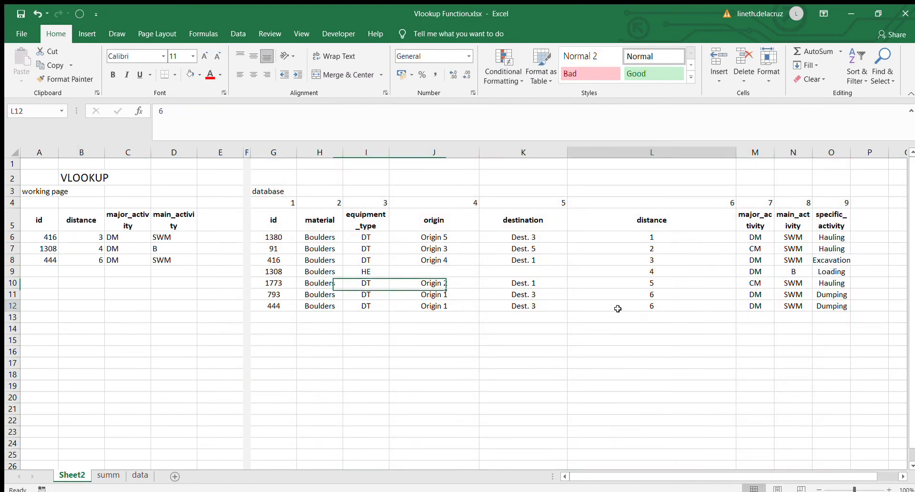
double_click(116, 262)
click(755, 306)
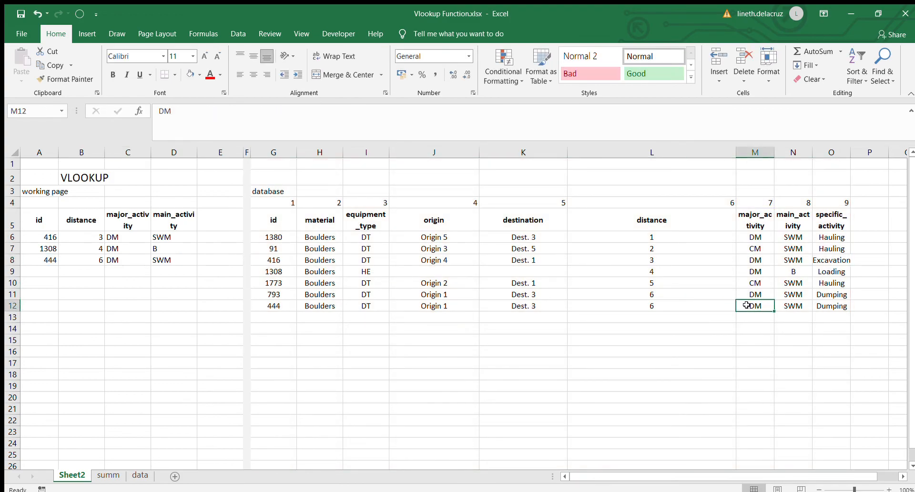
double_click(148, 264)
click(804, 307)
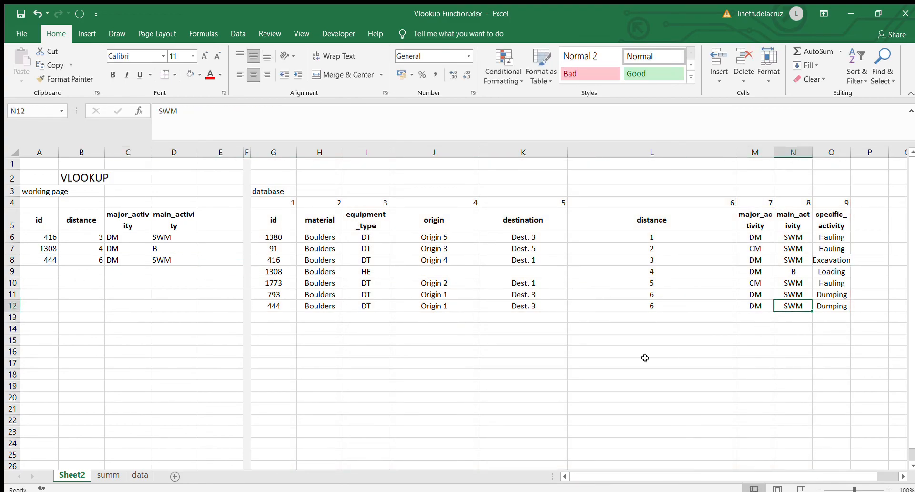